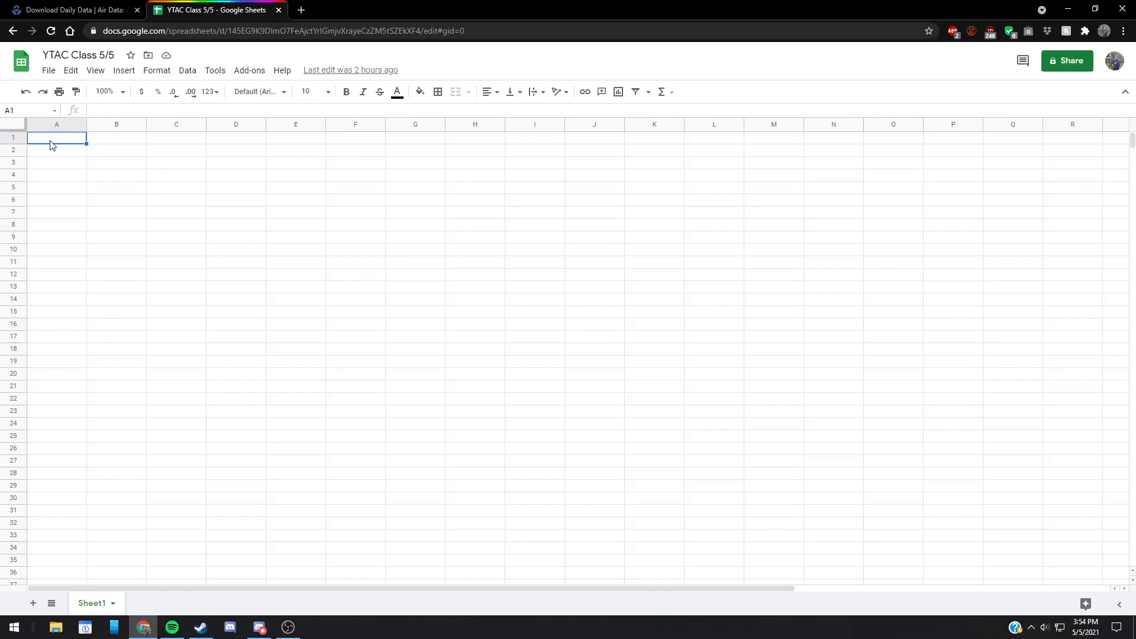
Step: On the EPA Download Daily Data page, set the pollutant to Ozone and the year to 2020
left_click(76, 10)
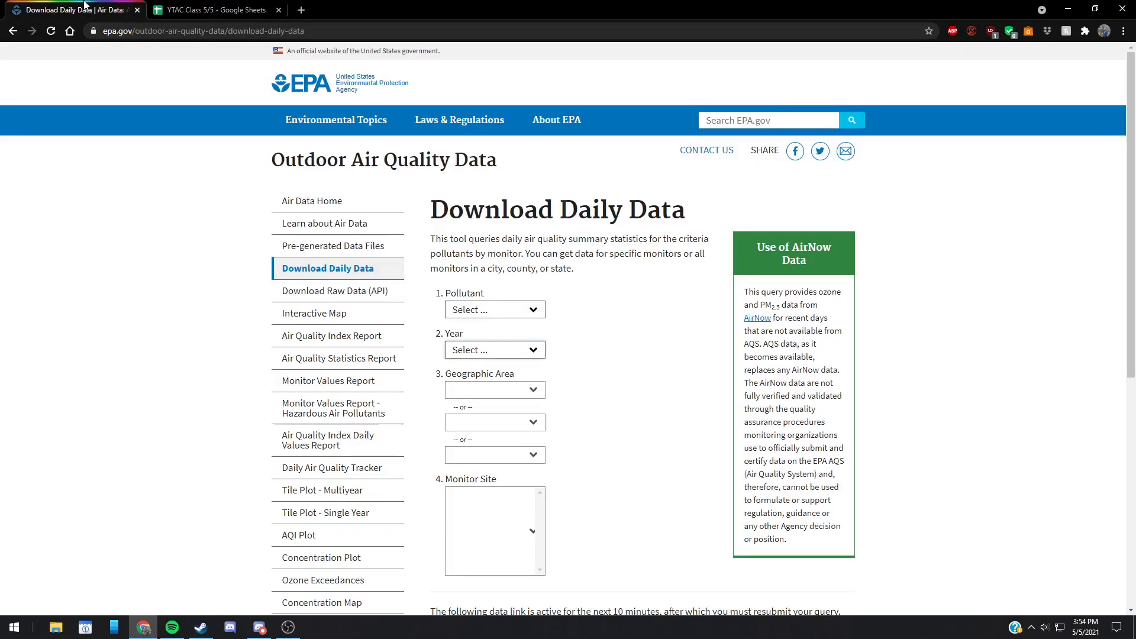
mouse_move(276, 127)
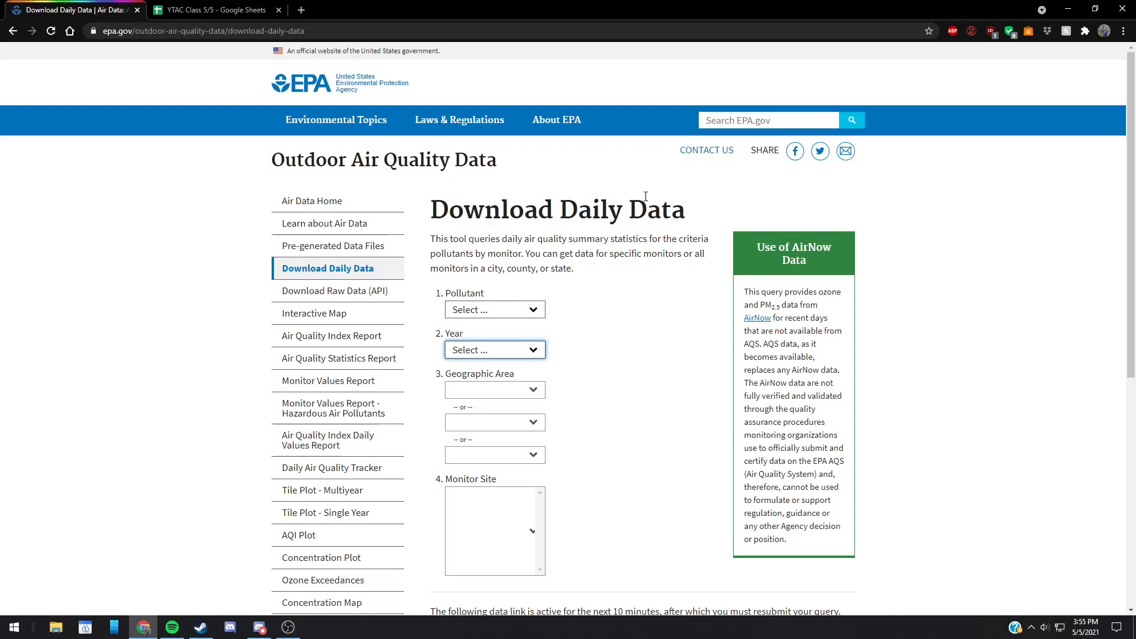
left_click(494, 309)
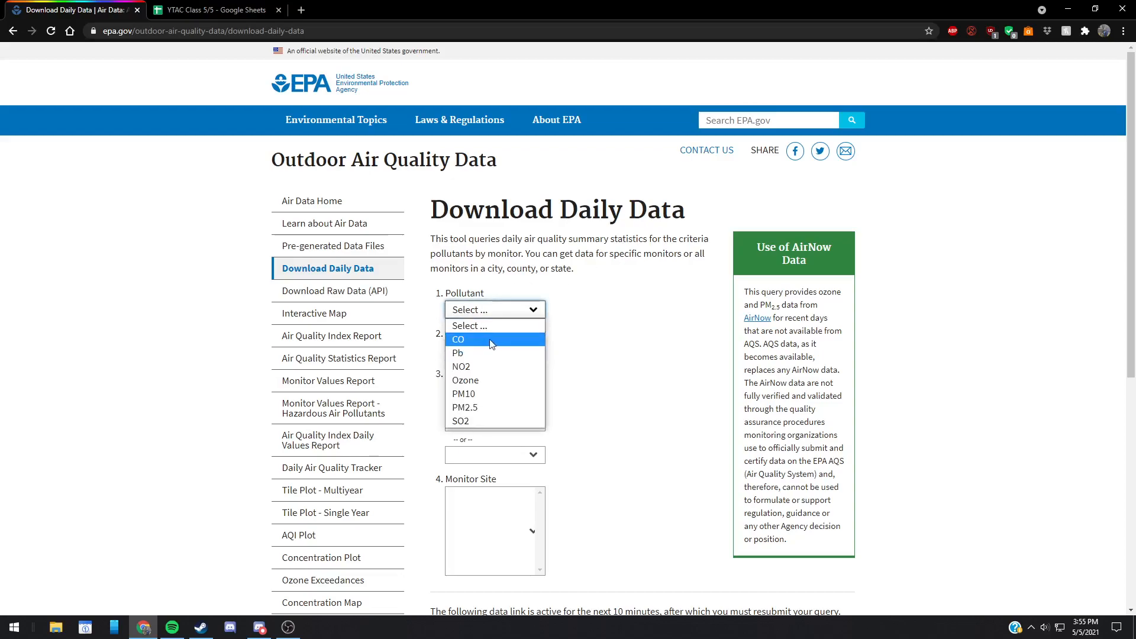
left_click(495, 379)
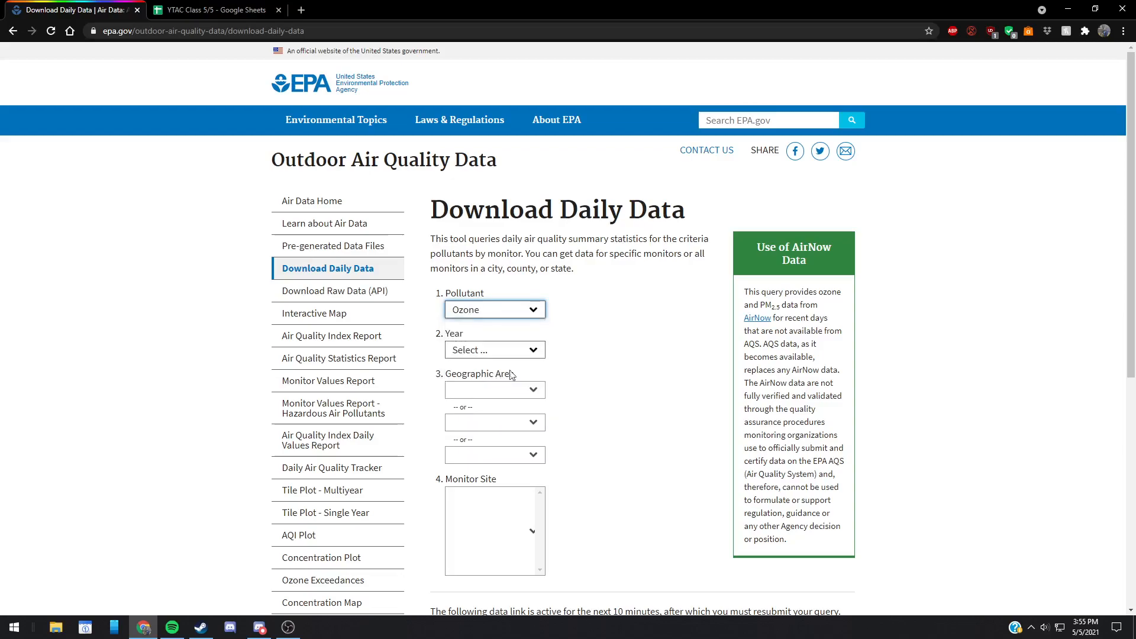
left_click(512, 307)
left_click(513, 309)
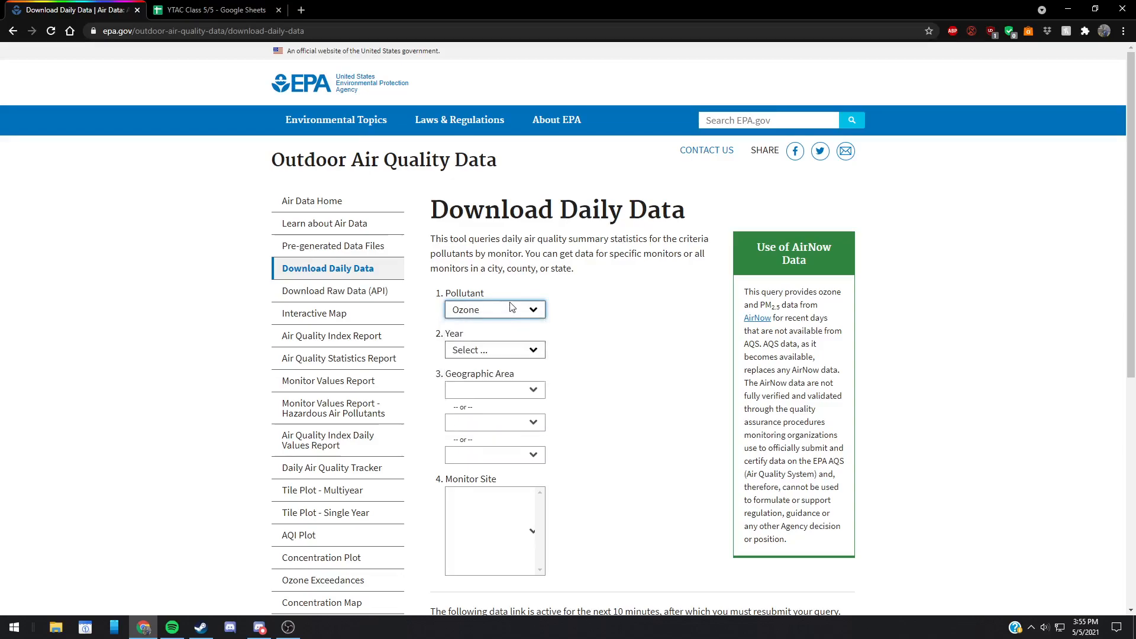
left_click(528, 354)
left_click(488, 102)
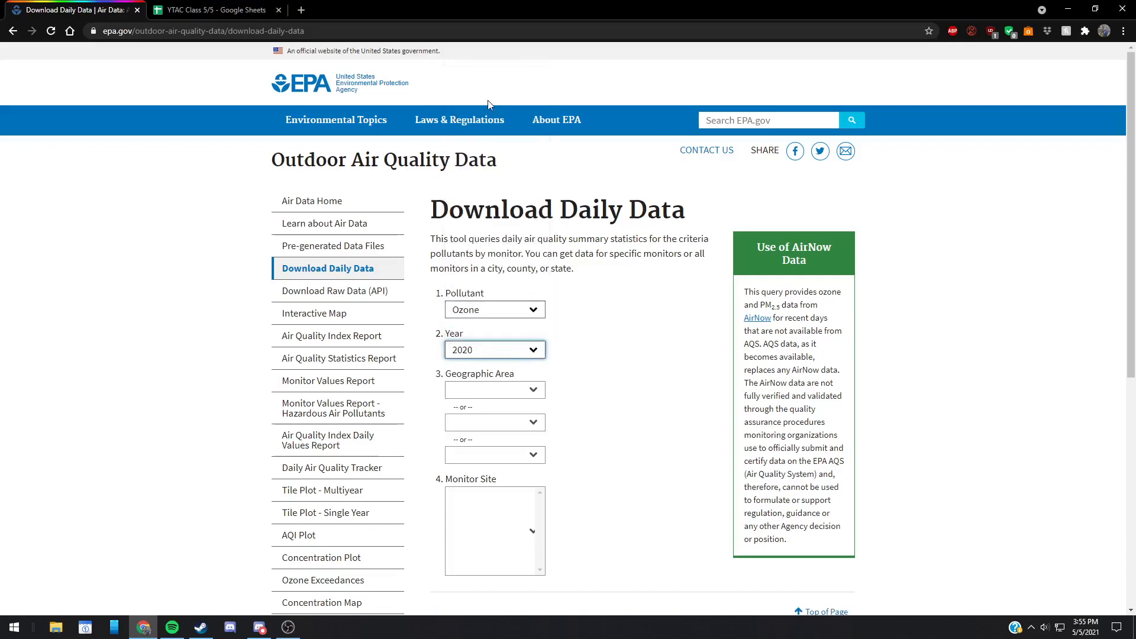
Step: Choose North Carolina as the state for the geographic area
left_click(514, 390)
scroll(497, 331, "down", 4)
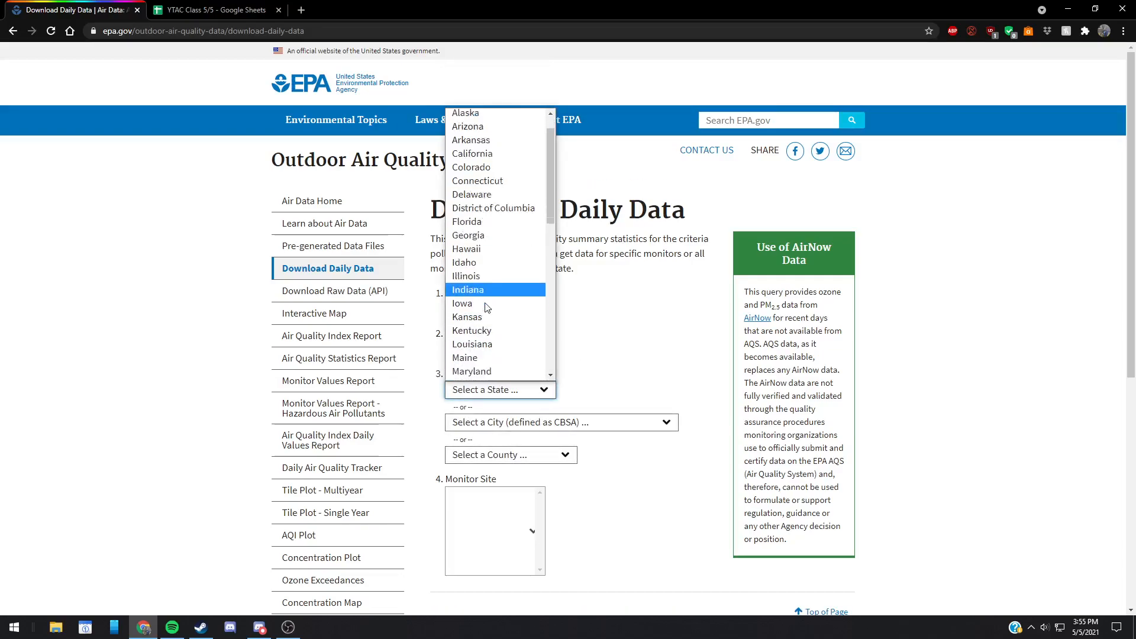
scroll(486, 304, "down", 2)
left_click(489, 339)
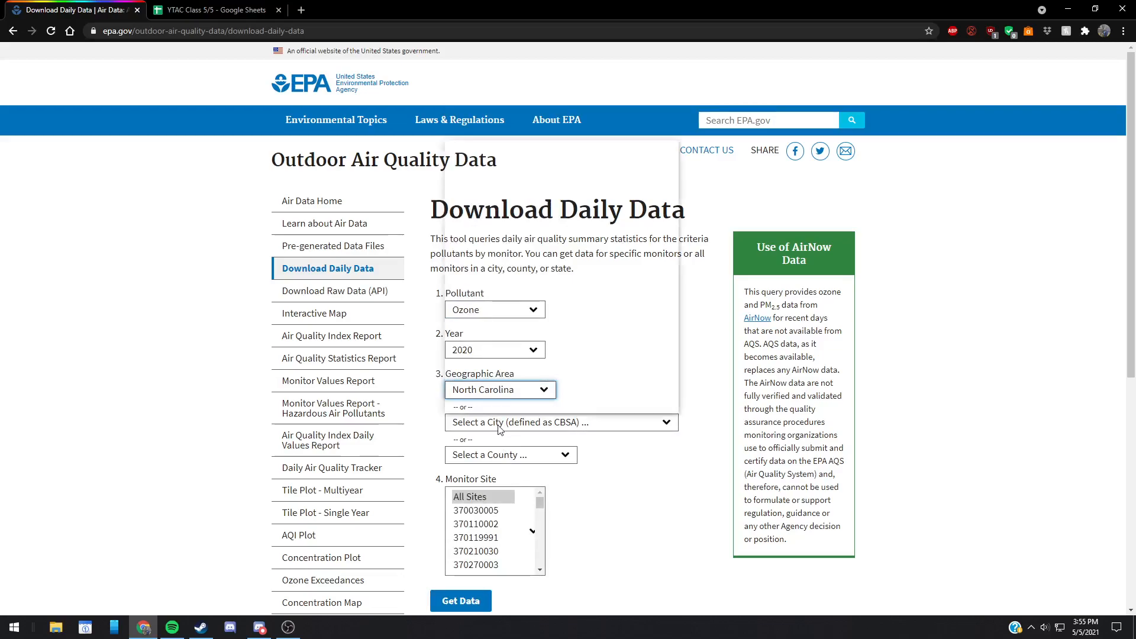
Step: Set the geographic area to the city Charlotte-Concord-Gastonia, NC-SC
left_click(503, 424)
scroll(506, 373, "down", 4)
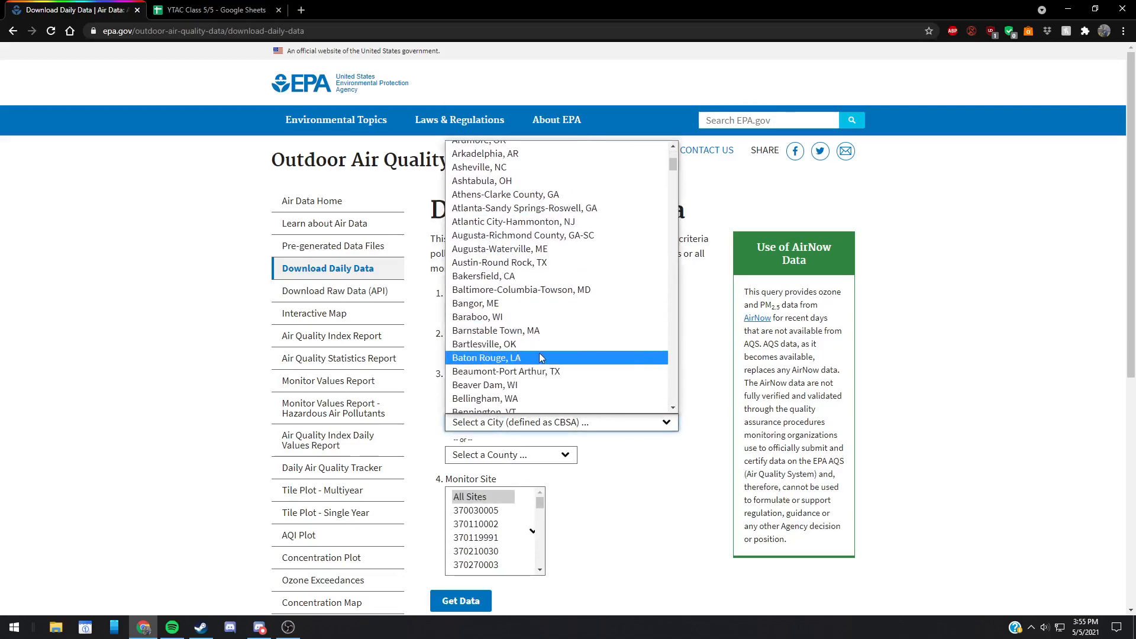
scroll(561, 355, "up", 3)
scroll(561, 355, "down", 6)
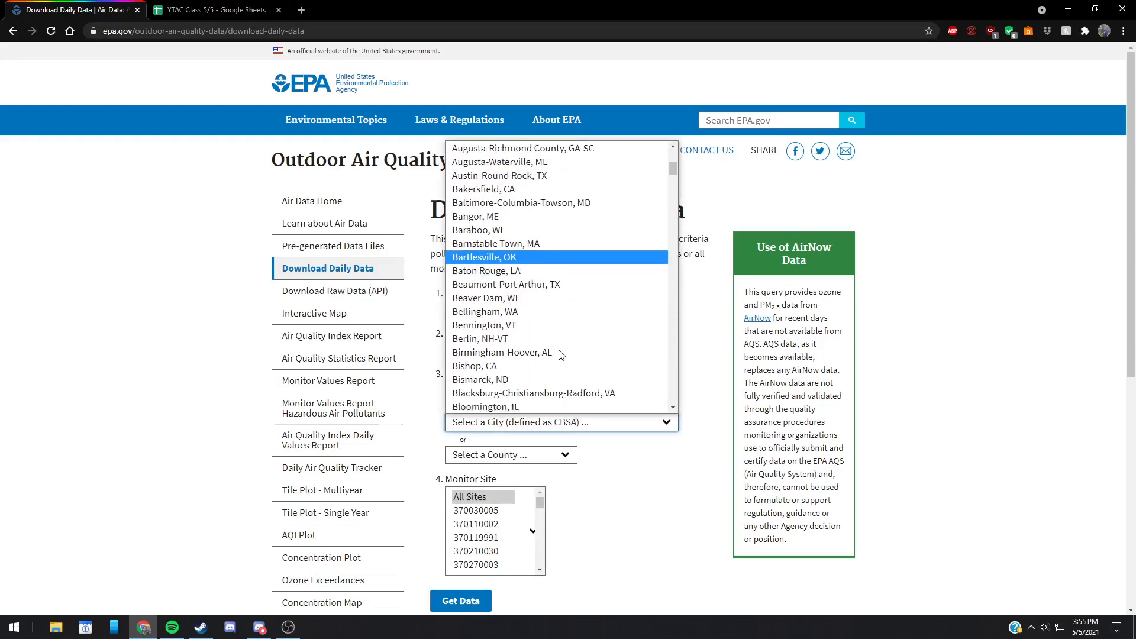
scroll(561, 355, "down", 5)
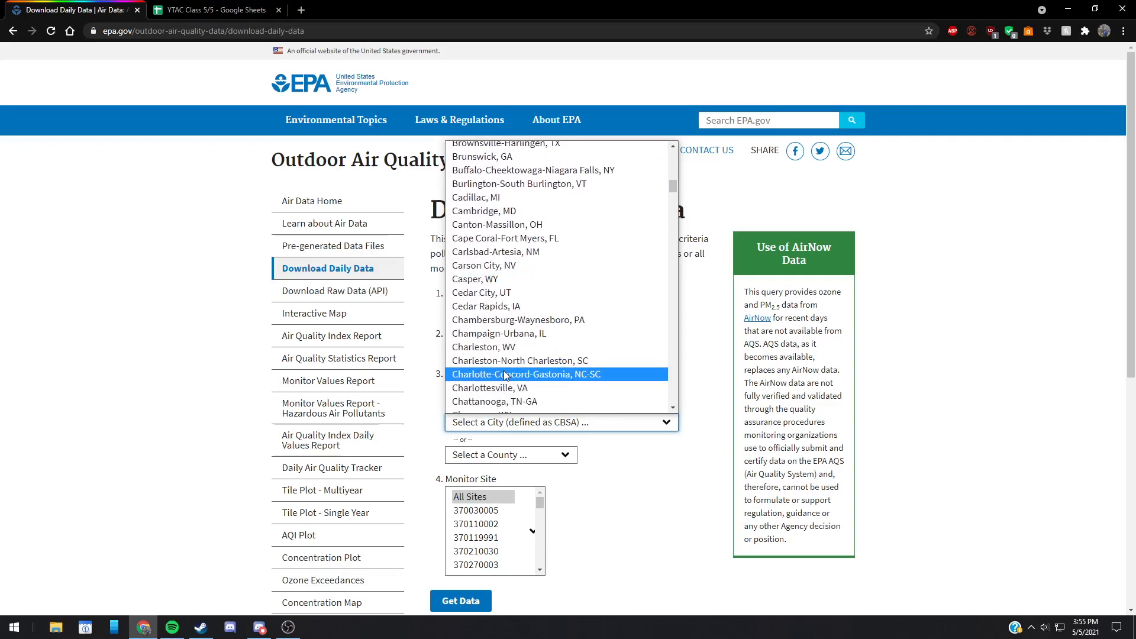
left_click(506, 374)
Step: Retrieve the data for all monitor sites and download it as a CSV spreadsheet
scroll(609, 414, "down", 1)
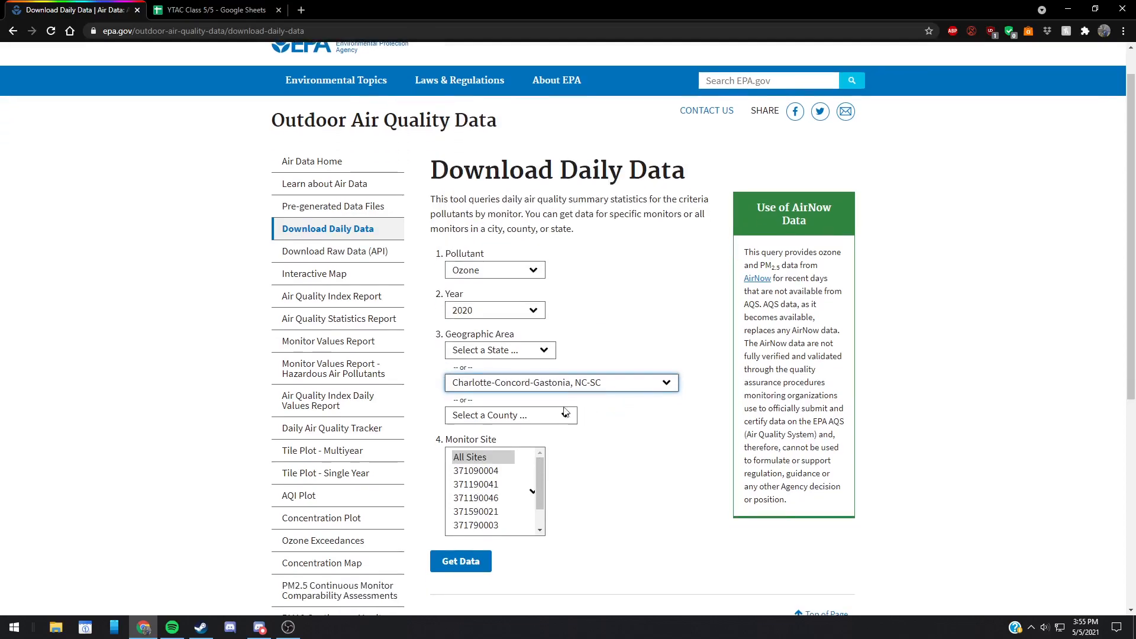
scroll(483, 482, "down", 1)
scroll(483, 482, "up", 1)
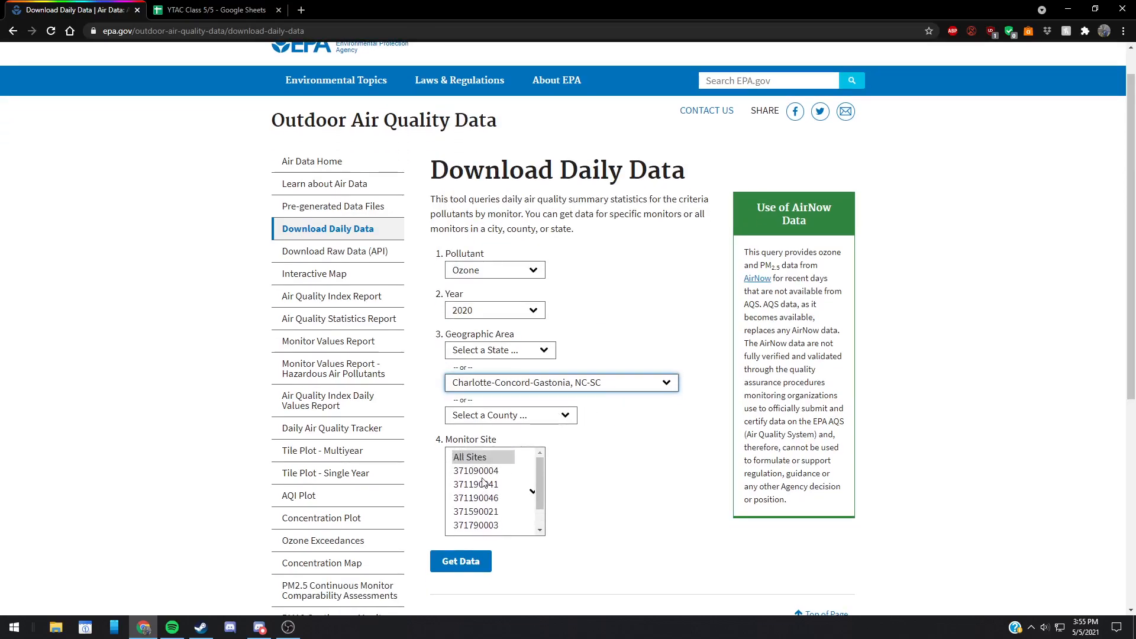
left_click(459, 567)
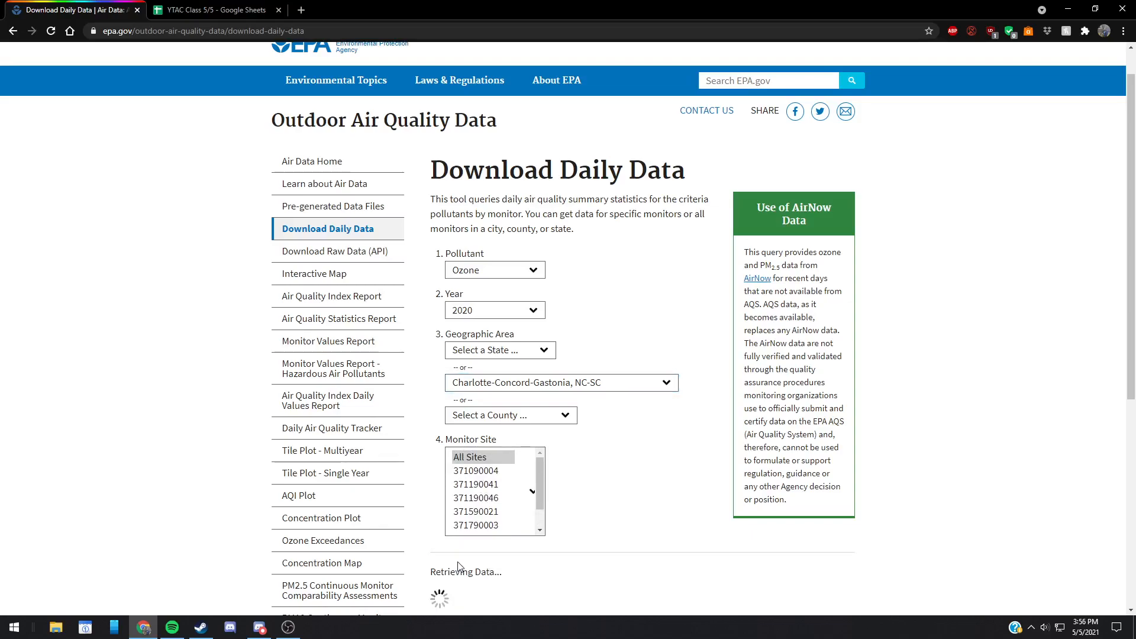
scroll(609, 483, "down", 1)
scroll(609, 483, "down", 3)
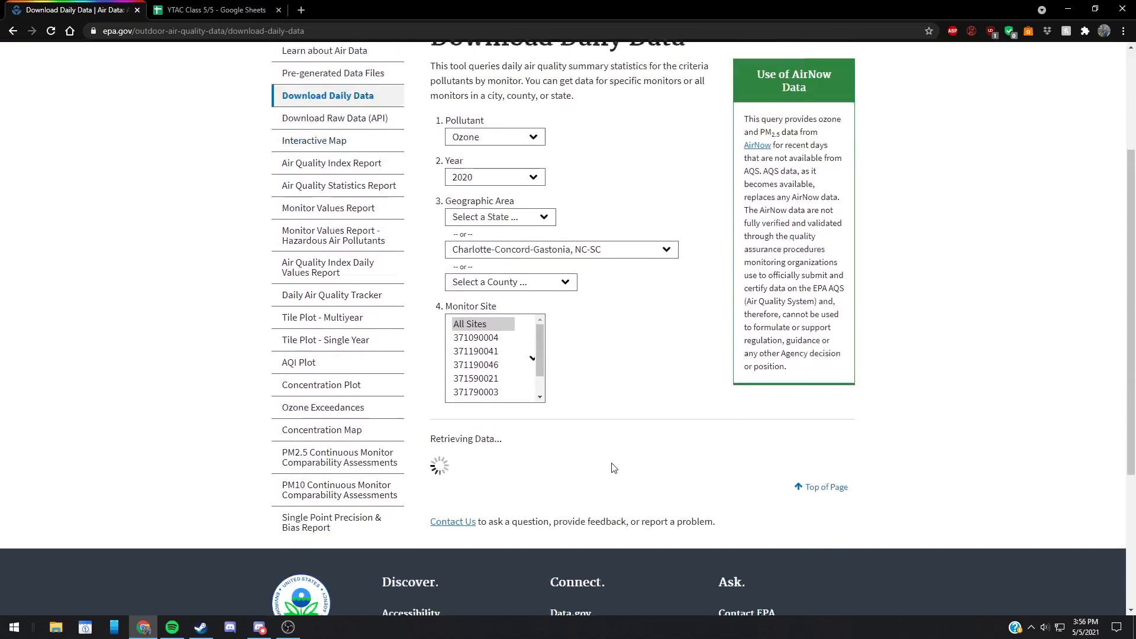
left_click(488, 437)
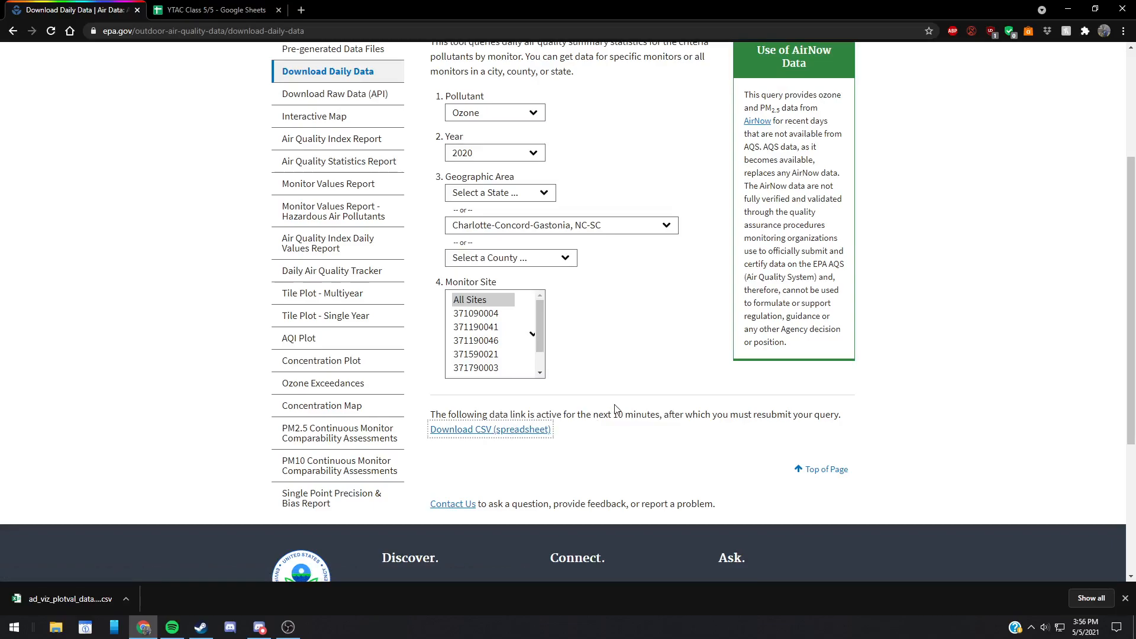
Step: Switch to the YTAC Class 5/5 spreadsheet and upload the downloaded ad_viz_plotval_data (1).csv for import
left_click(242, 8)
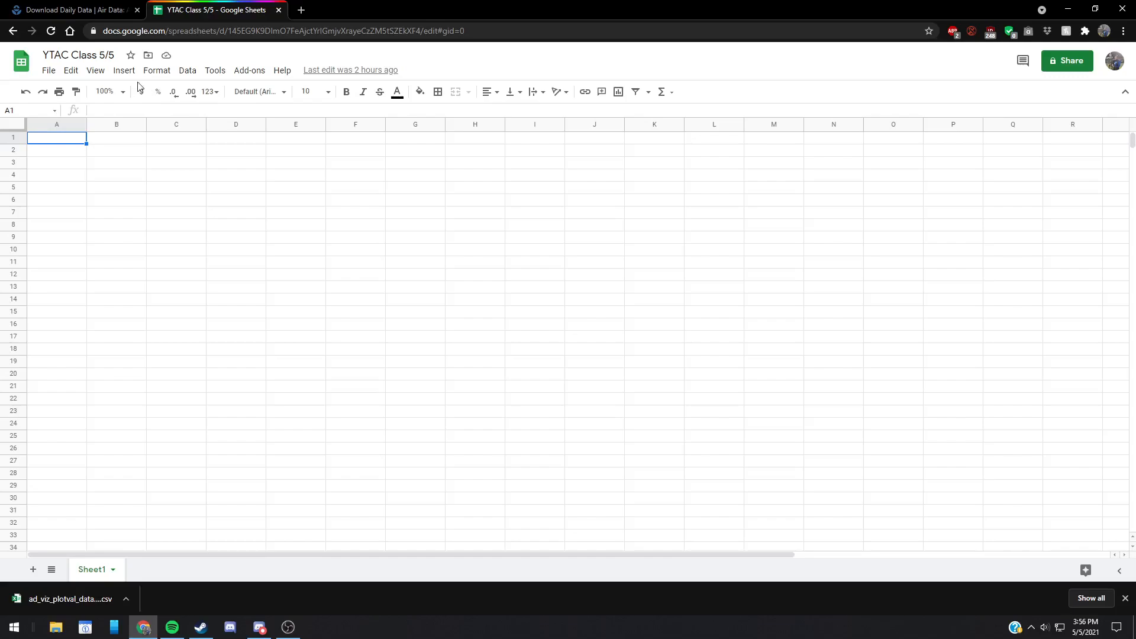
left_click(56, 75)
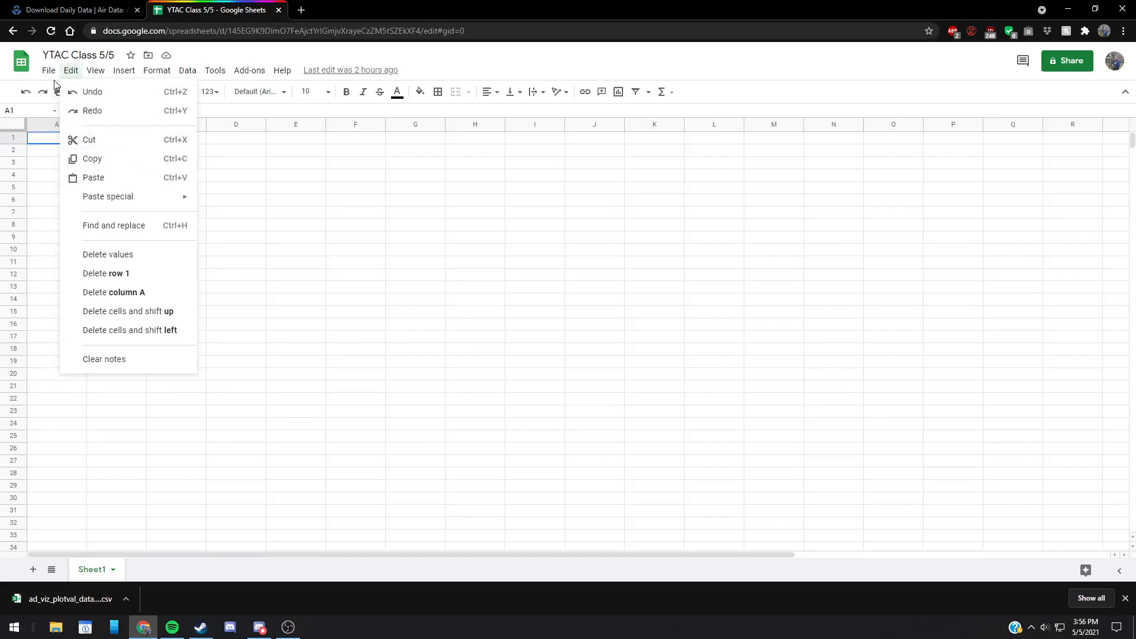
mouse_move(49, 73)
left_click(70, 153)
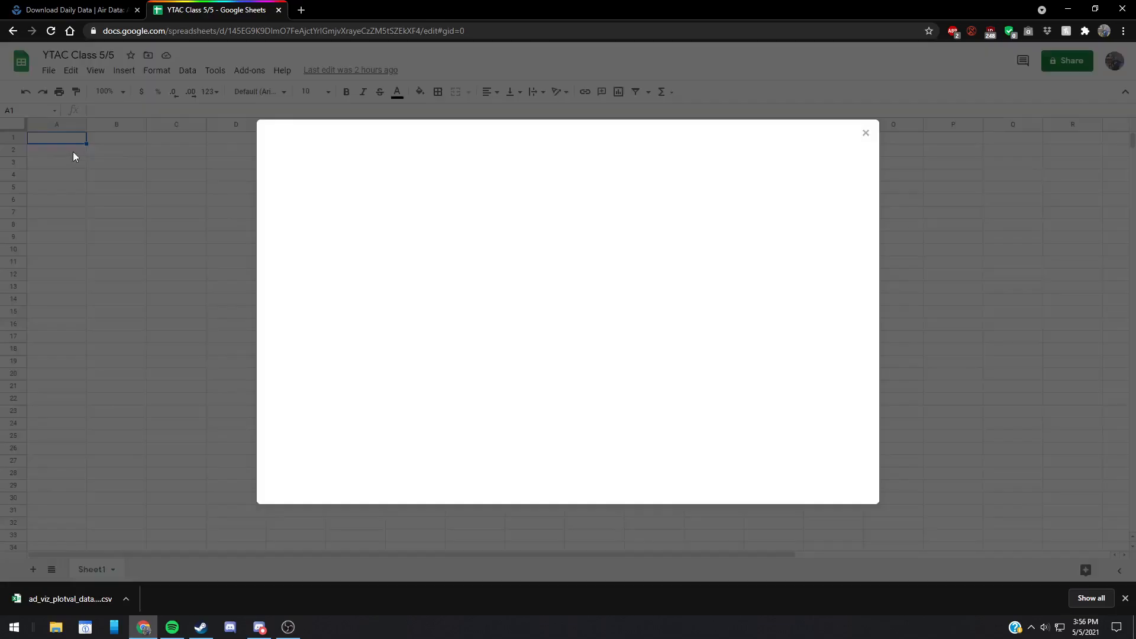
left_click(474, 163)
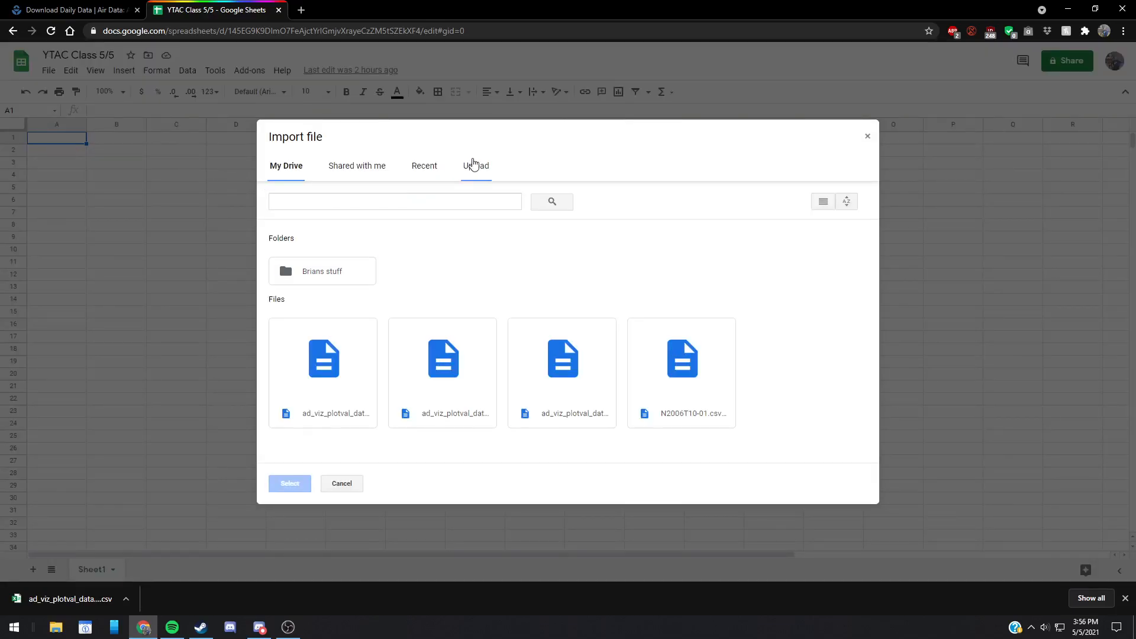
left_click_drag(47, 598, 536, 348)
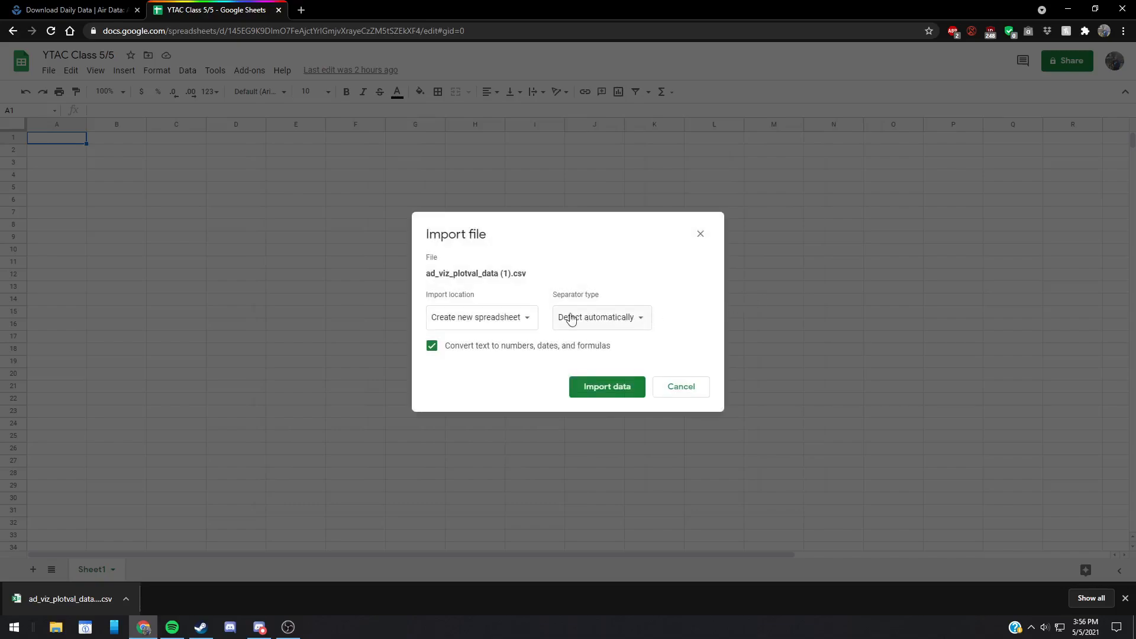
Step: Import the CSV data by replacing the current sheet, with the separator type detected automatically
left_click(459, 317)
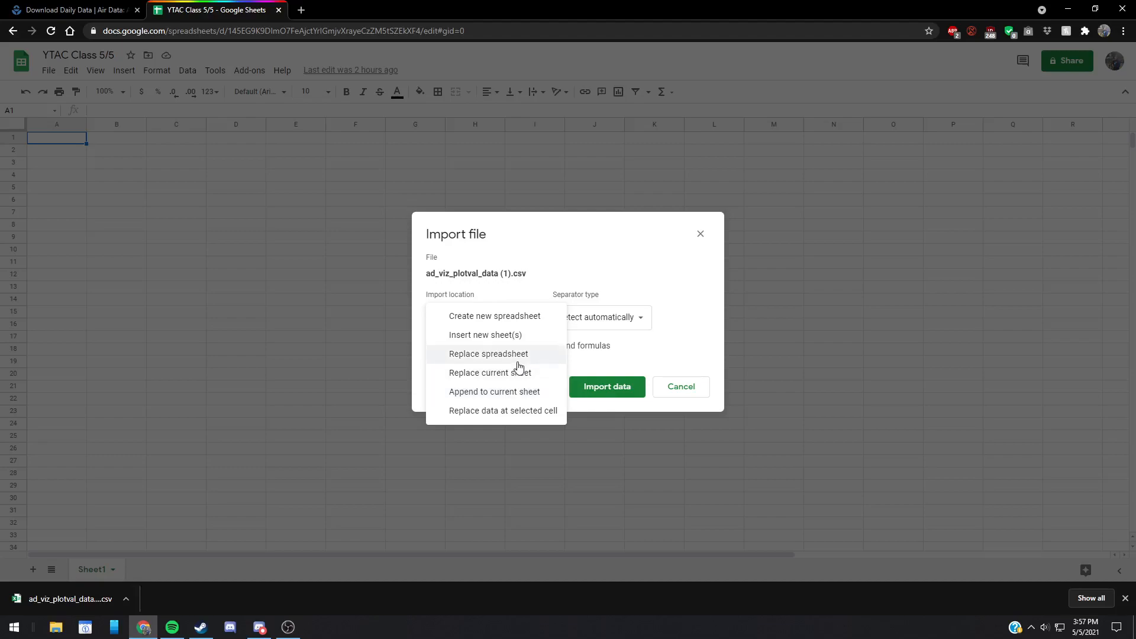
left_click(506, 374)
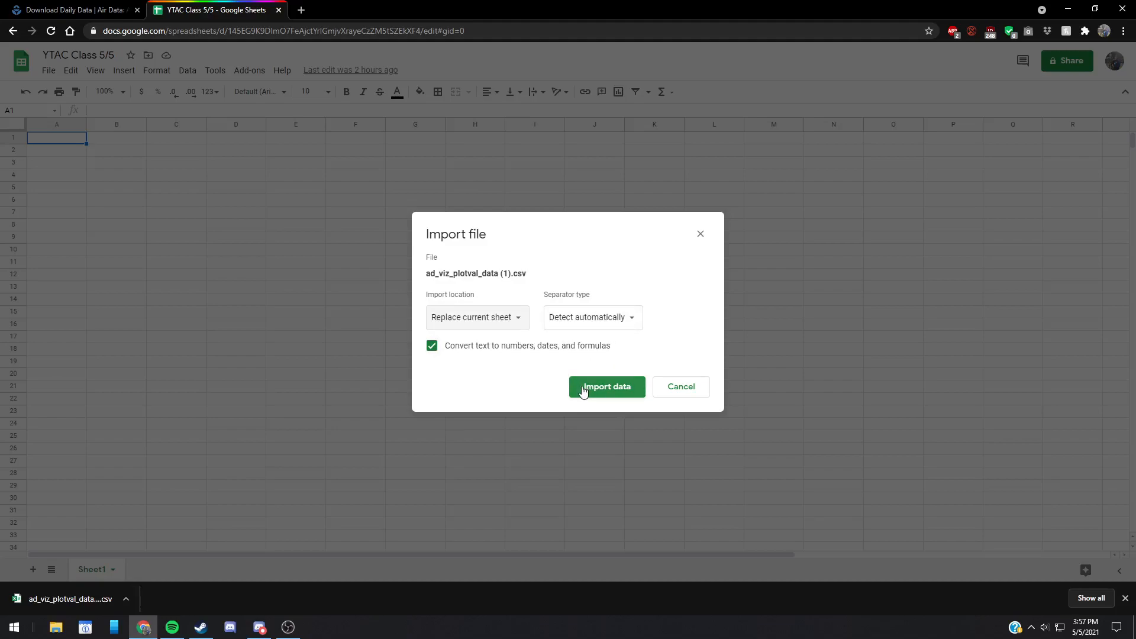
left_click(604, 324)
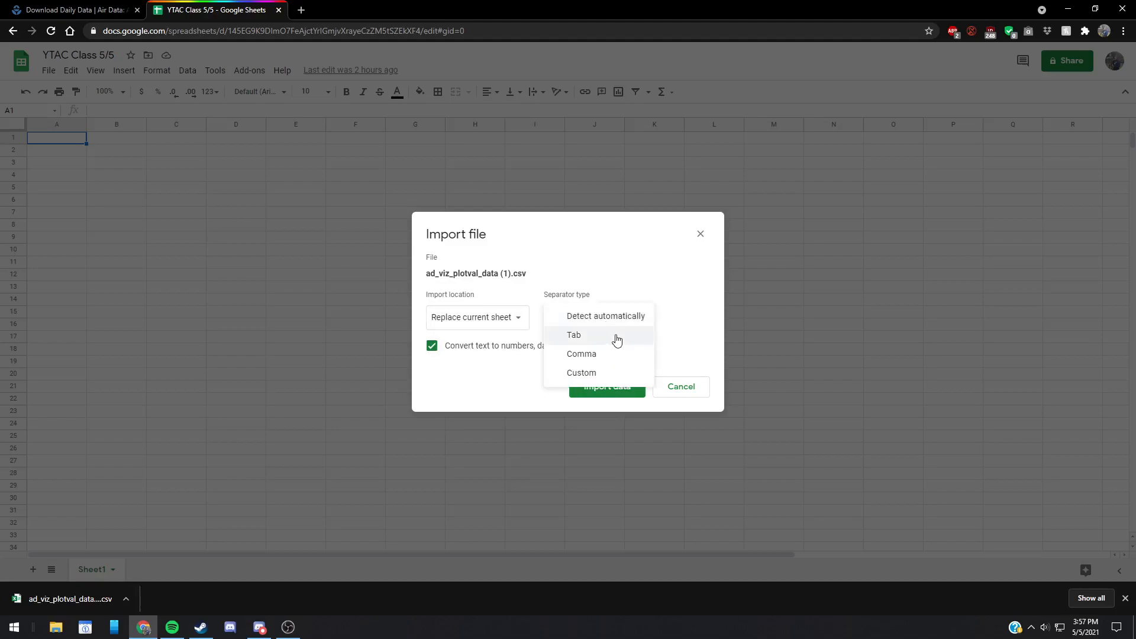
left_click(637, 318)
left_click(610, 388)
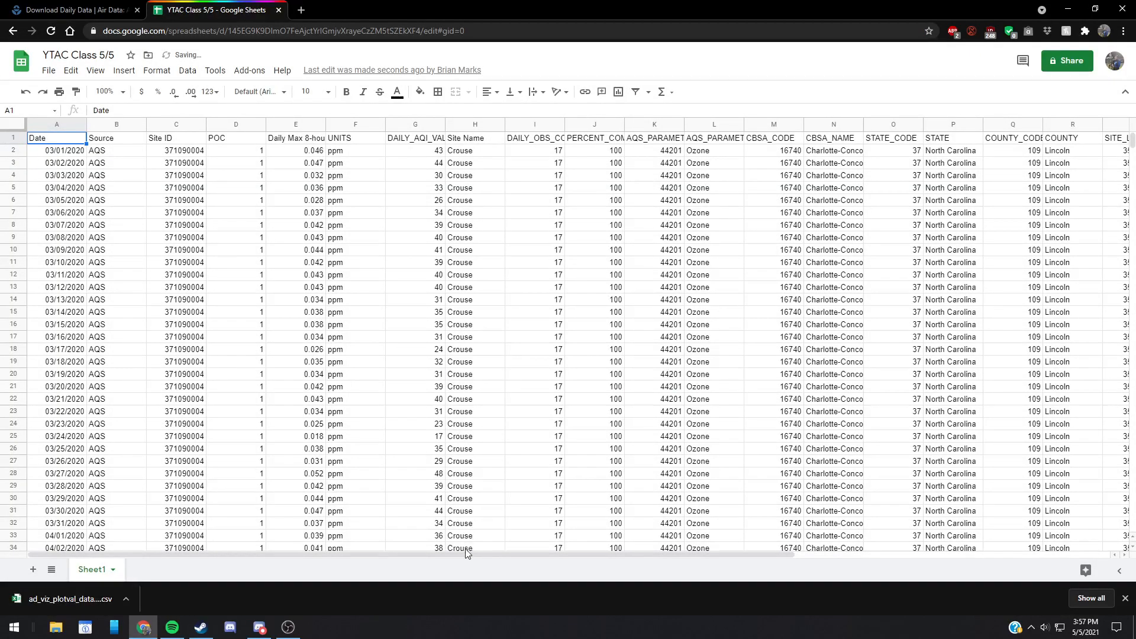
Step: Highlight the date, ozone concentration, units and daily AQI value columns, and review the remaining columns through site longitude
mouse_move(474, 551)
left_mouse_down()
mouse_move(629, 543)
mouse_move(471, 541)
left_mouse_up()
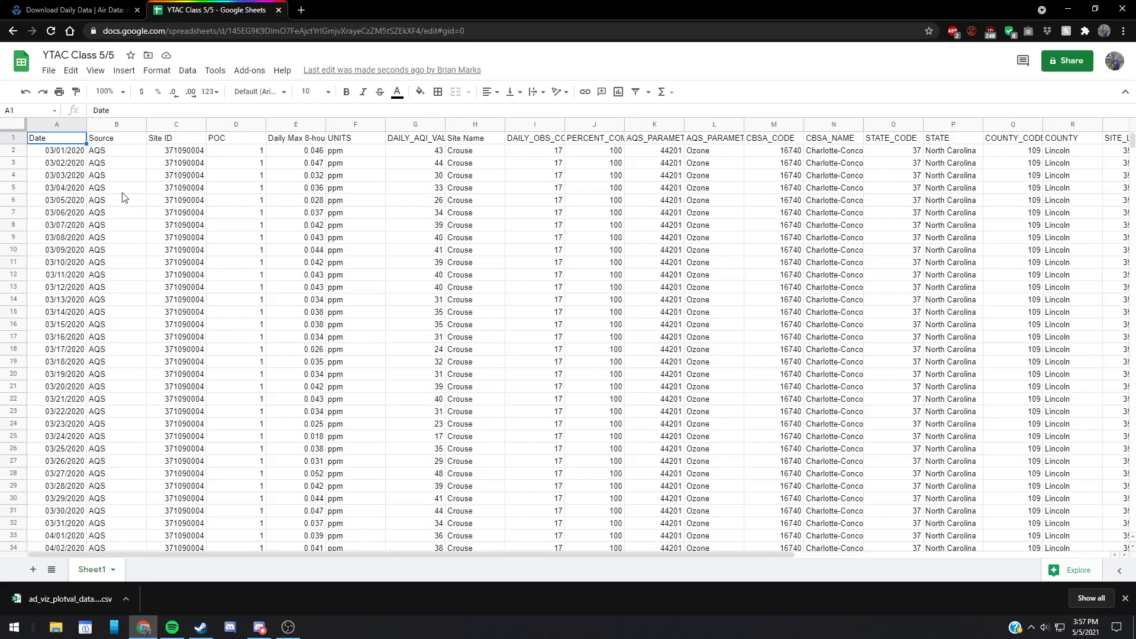
left_click(58, 128)
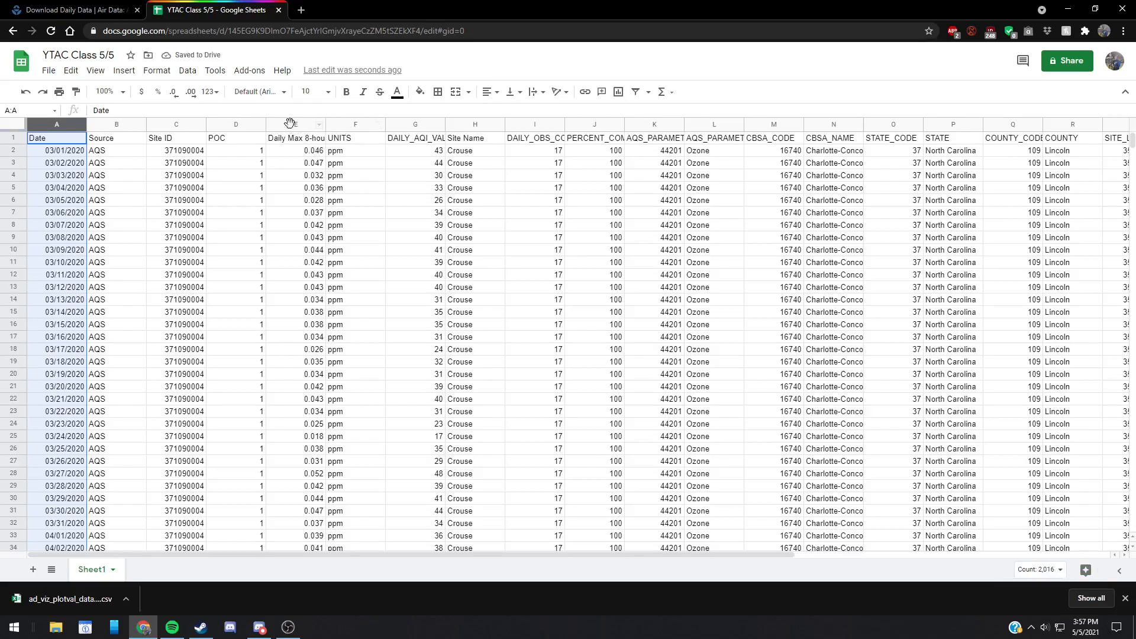
left_click(296, 125, "ctrl")
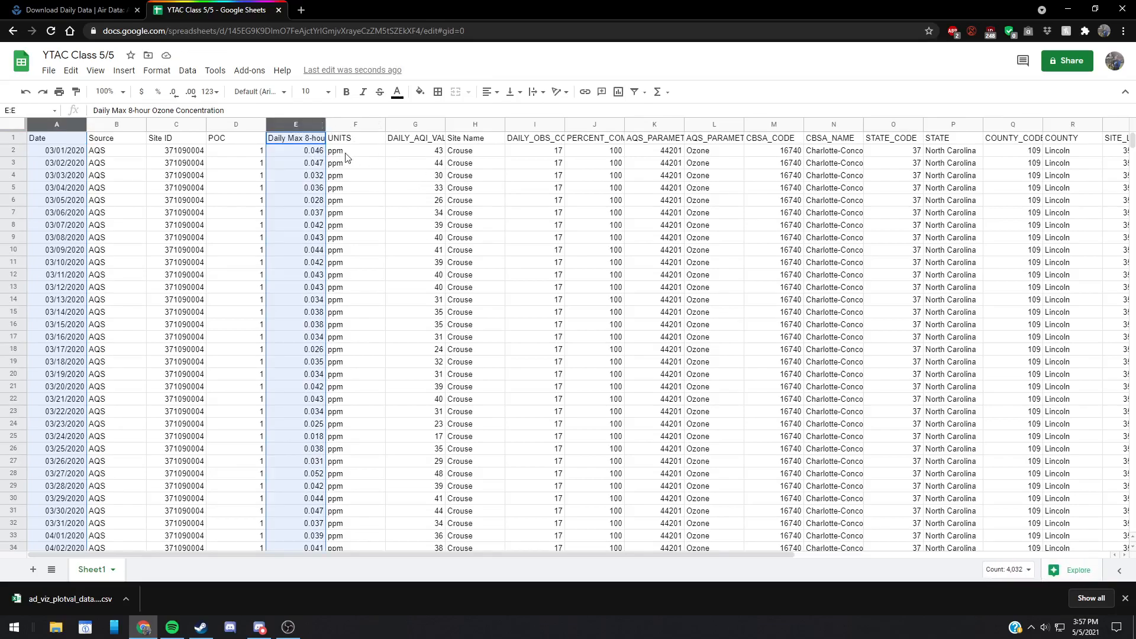
left_click(356, 123, "ctrl")
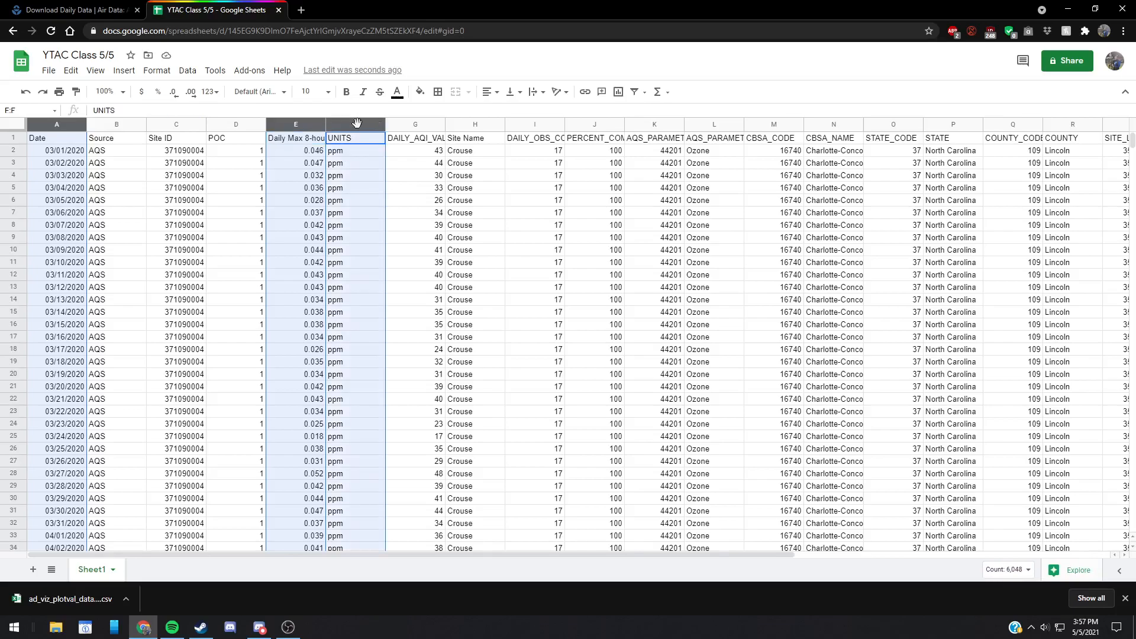
left_click(422, 124, "ctrl")
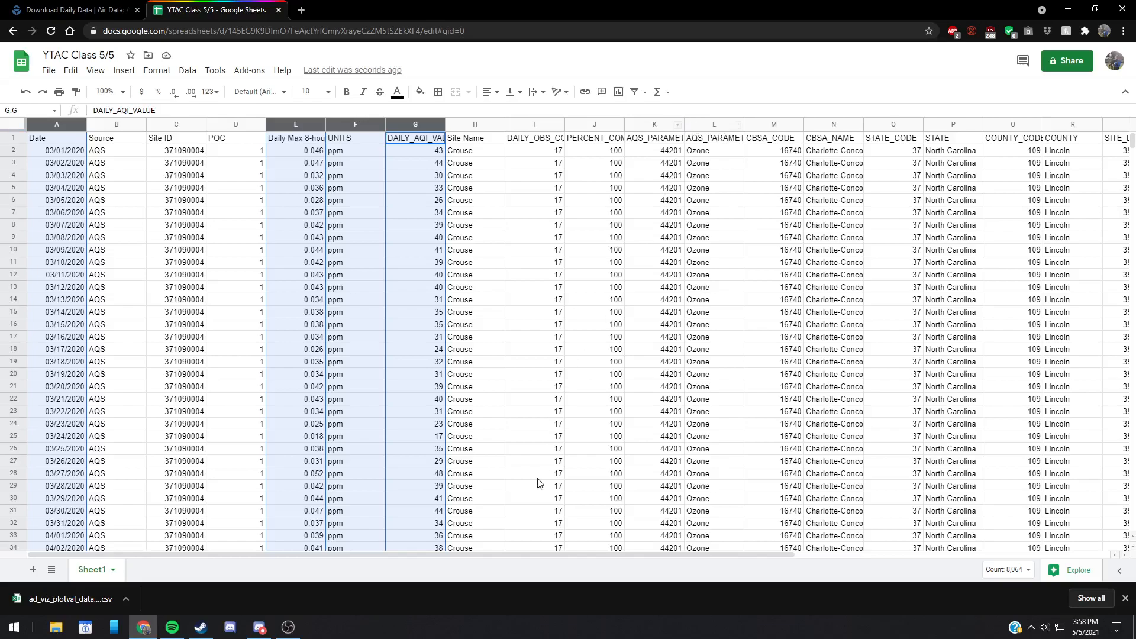
left_click_drag(483, 554, 541, 553)
mouse_move(1132, 139)
left_mouse_down()
mouse_move(1109, 535)
mouse_move(1125, 137)
left_mouse_up()
left_click_drag(629, 556, 695, 556)
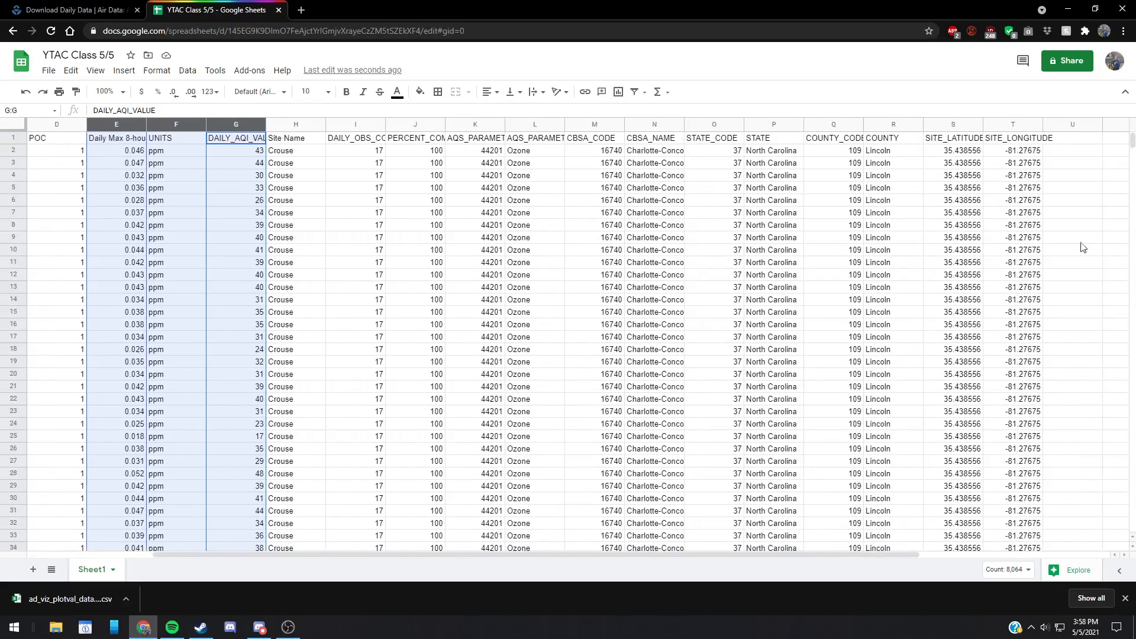
left_click_drag(1132, 140, 1084, 118)
left_click_drag(410, 555, 283, 564)
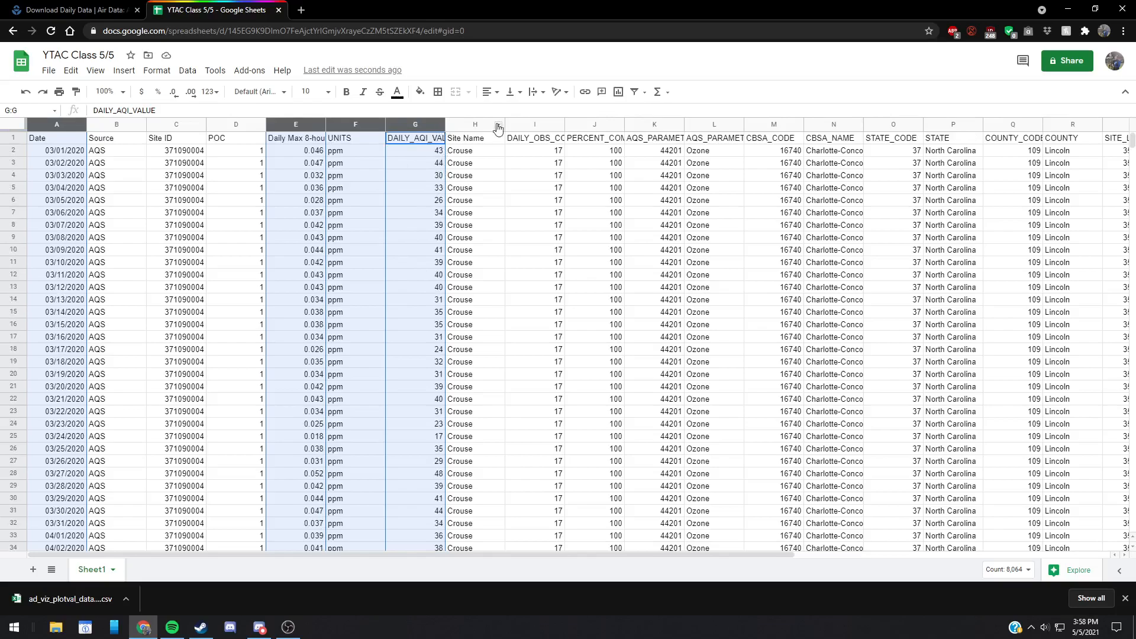
Step: Clear the contents of the unneeded columns B through D and H through U
left_click(473, 125)
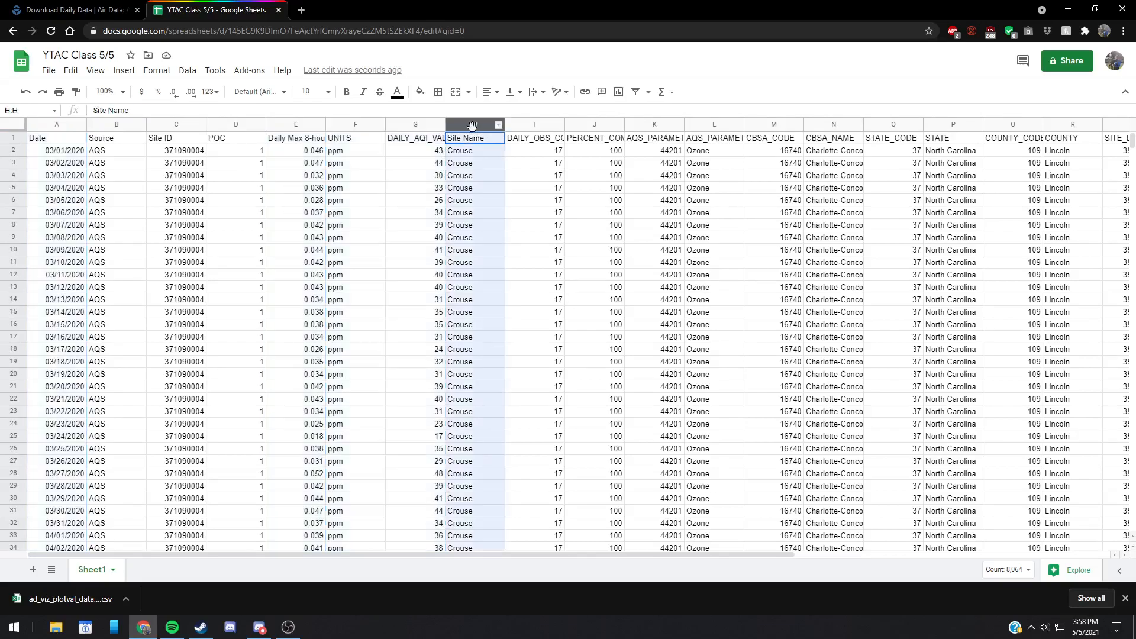
left_click_drag(124, 125, 237, 125)
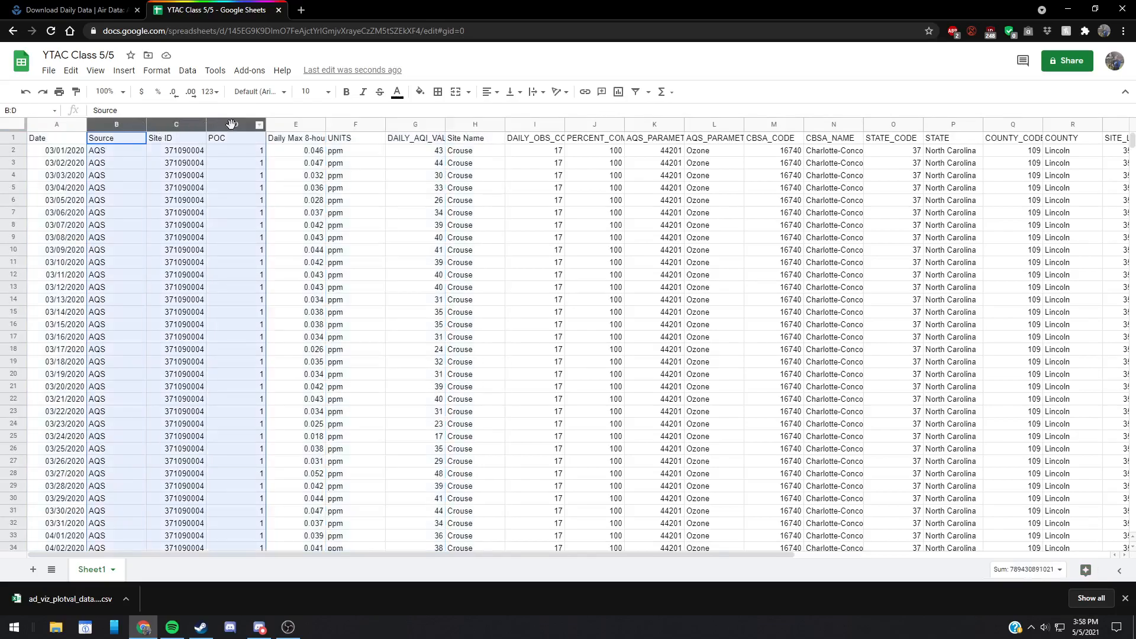
key("Delete")
left_click_drag(489, 125, 983, 125)
key("Delete")
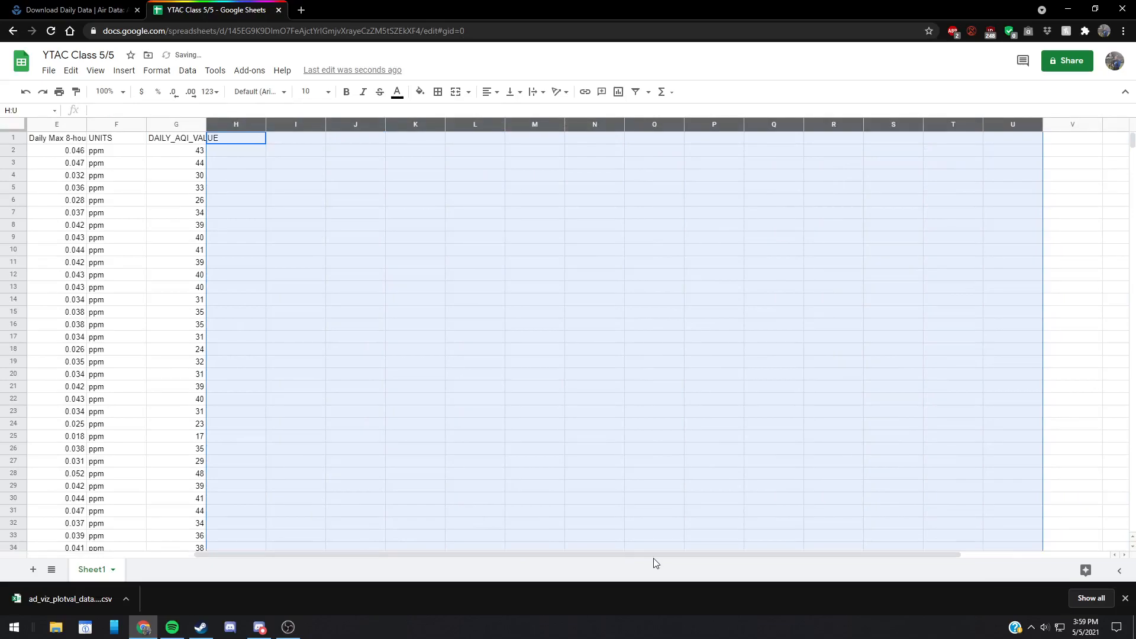
left_click_drag(653, 559, 418, 538)
left_click(119, 140)
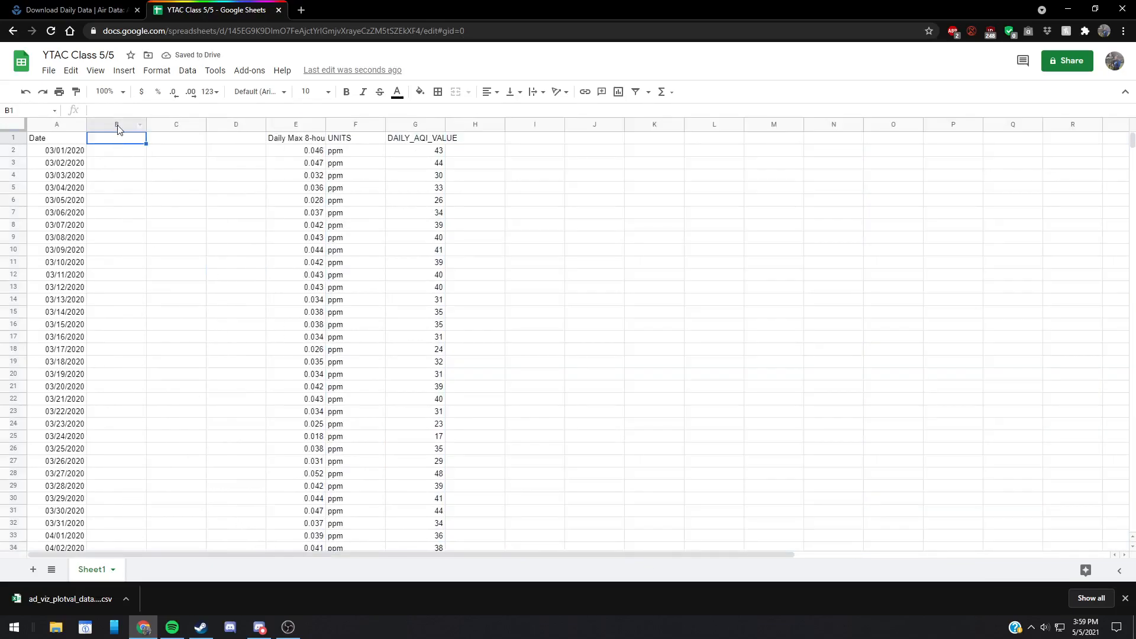
Step: Move the ozone concentration, units and daily AQI columns from E:G to B:D, and widen columns B and D to fit their headers
left_click_drag(299, 124, 437, 124)
key("ctrl+c")
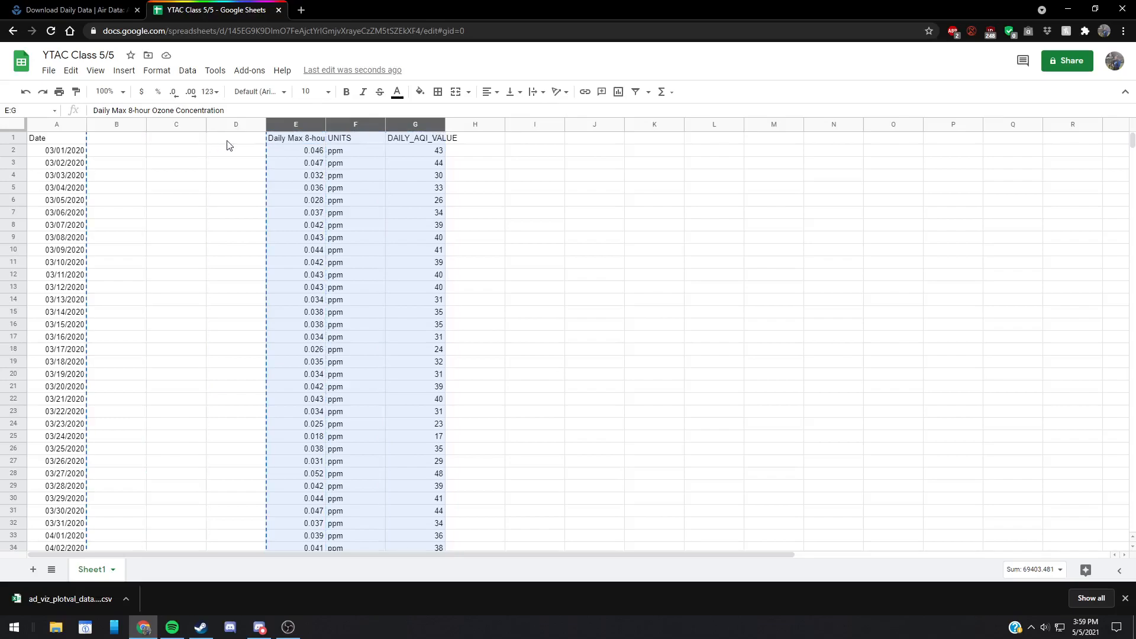
key("ctrl+v")
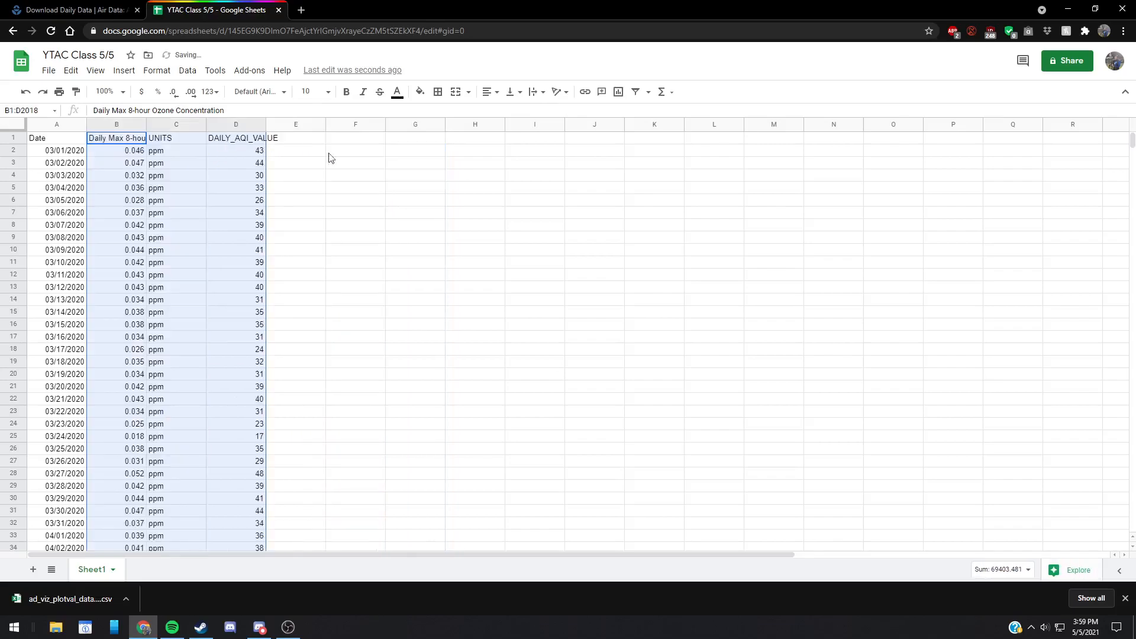
left_click(315, 153)
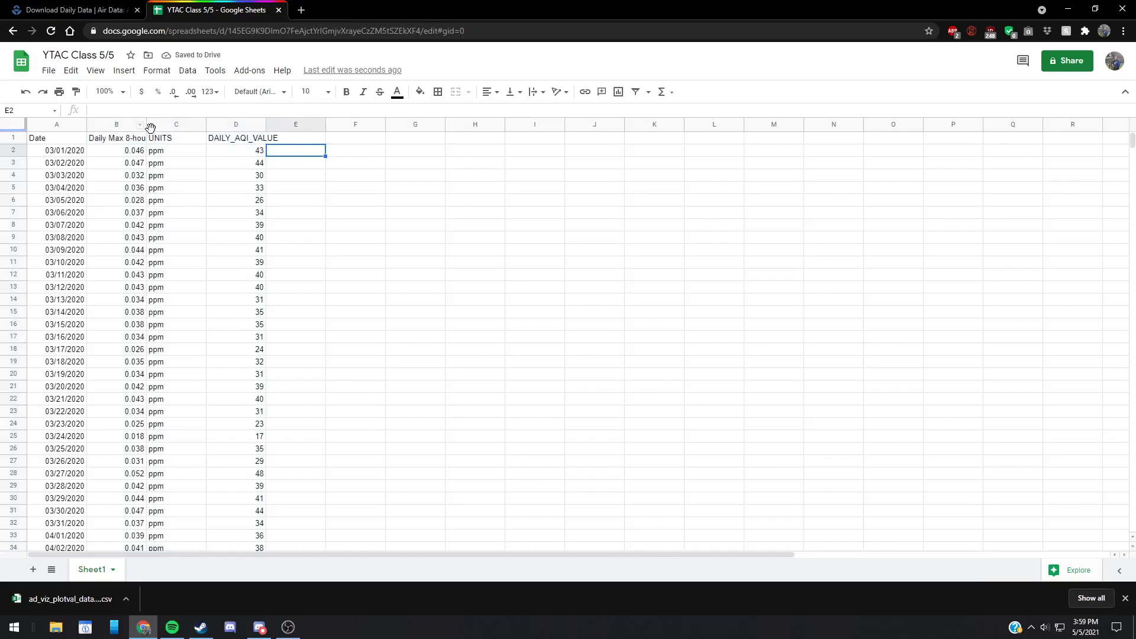
left_click_drag(146, 125, 228, 124)
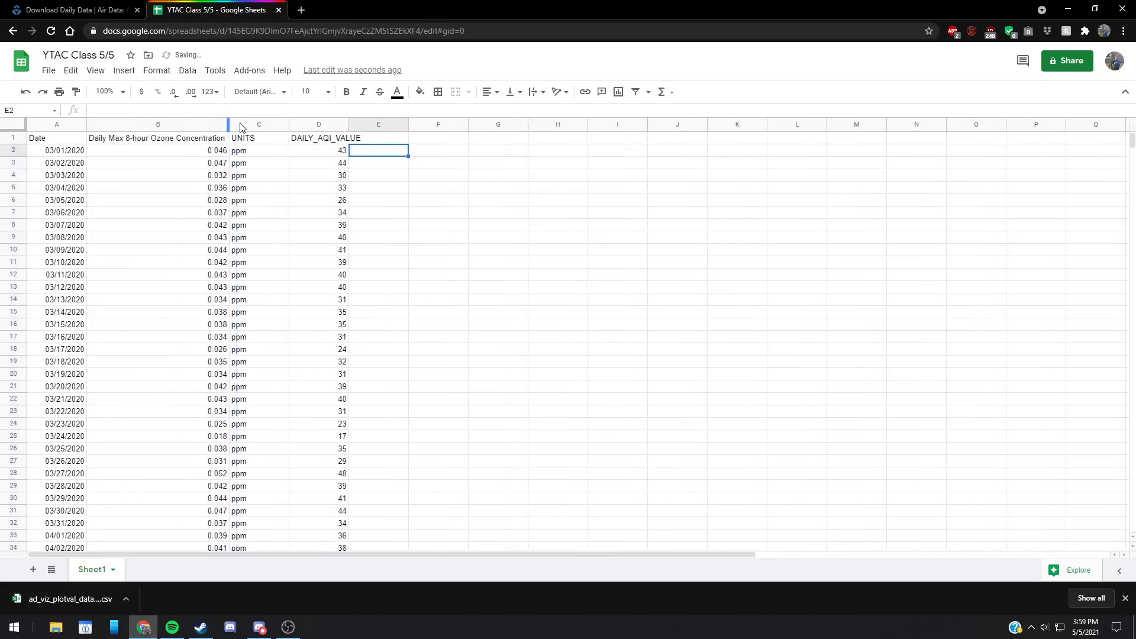
mouse_move(348, 124)
left_mouse_down()
mouse_move(388, 123)
mouse_move(367, 123)
left_mouse_up()
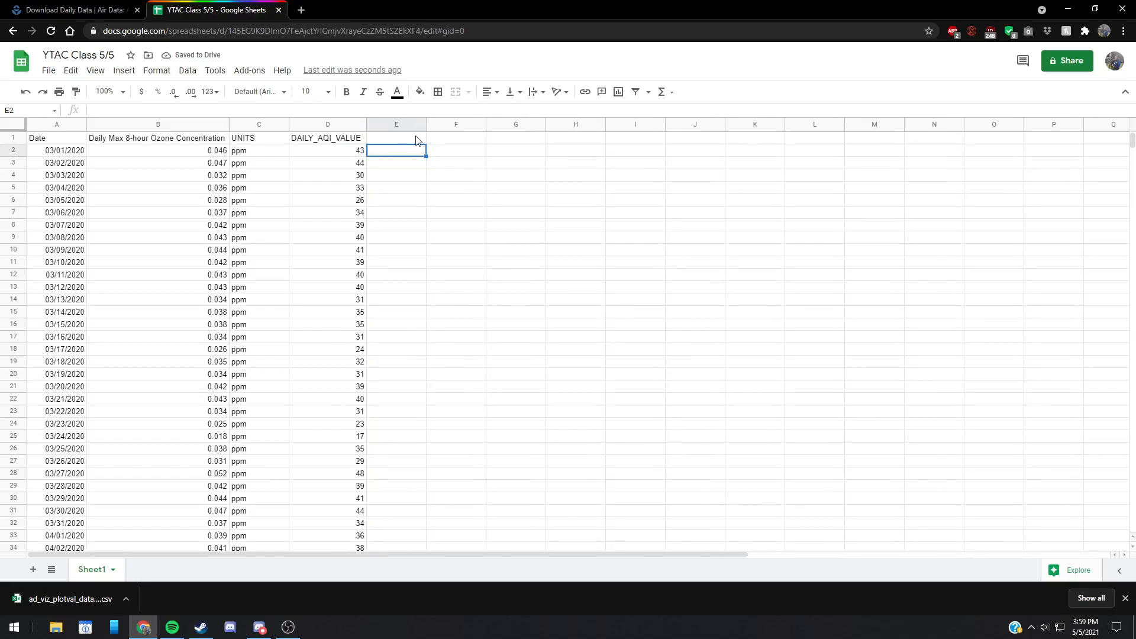
Step: Examine the data rows down to the last record to find where the daily AQI values end, and return to the first row
scroll(292, 294, "down", 13)
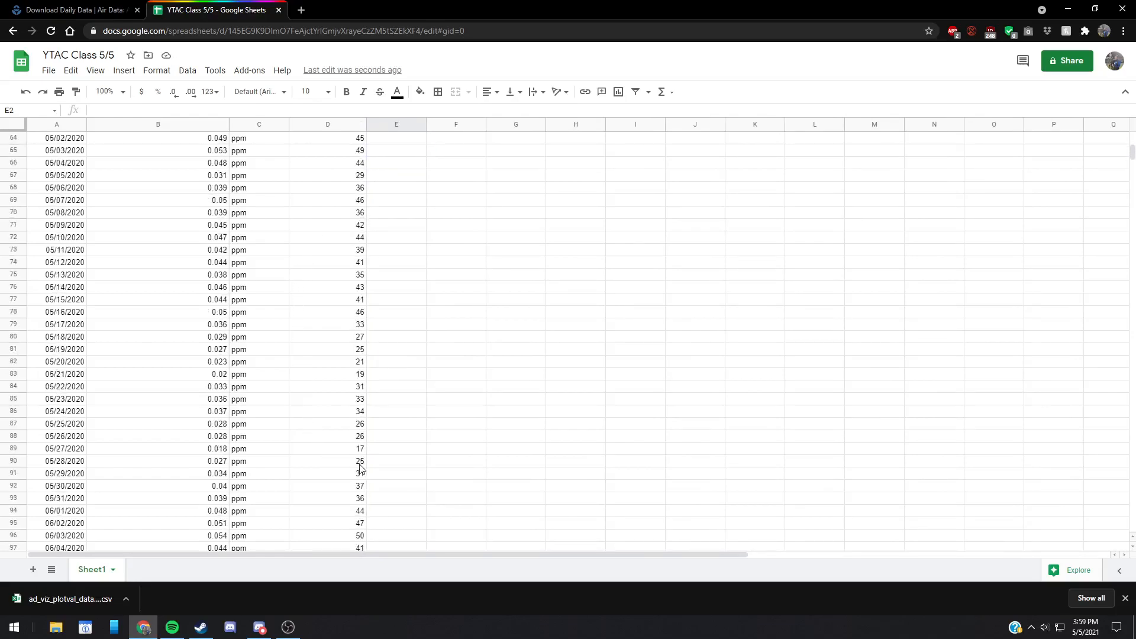
scroll(361, 468, "down", 19)
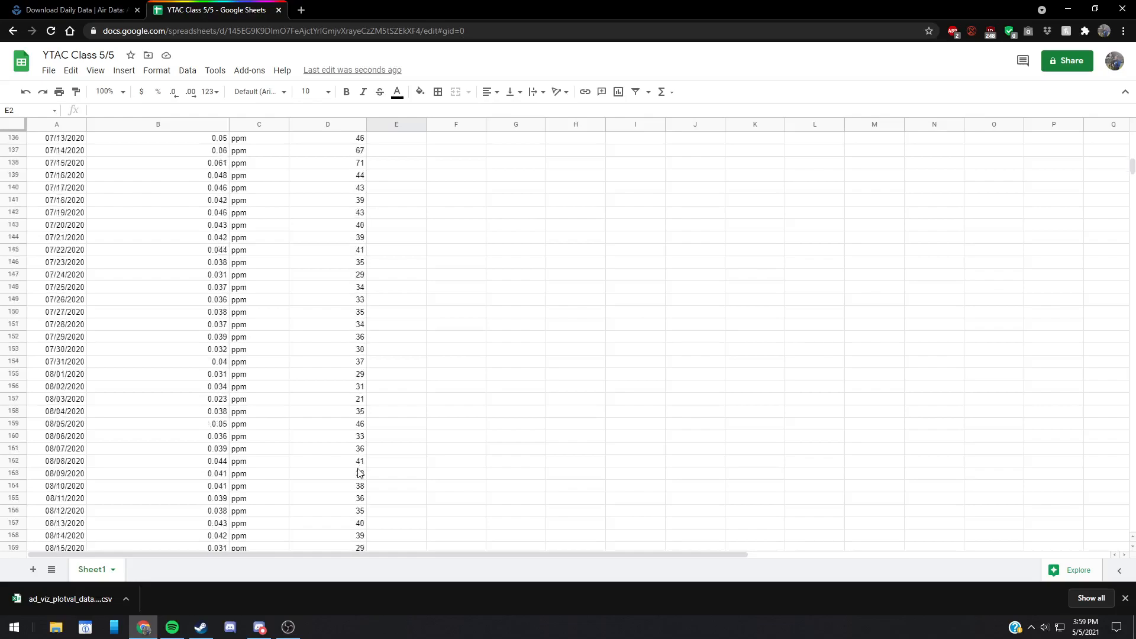
scroll(359, 473, "down", 19)
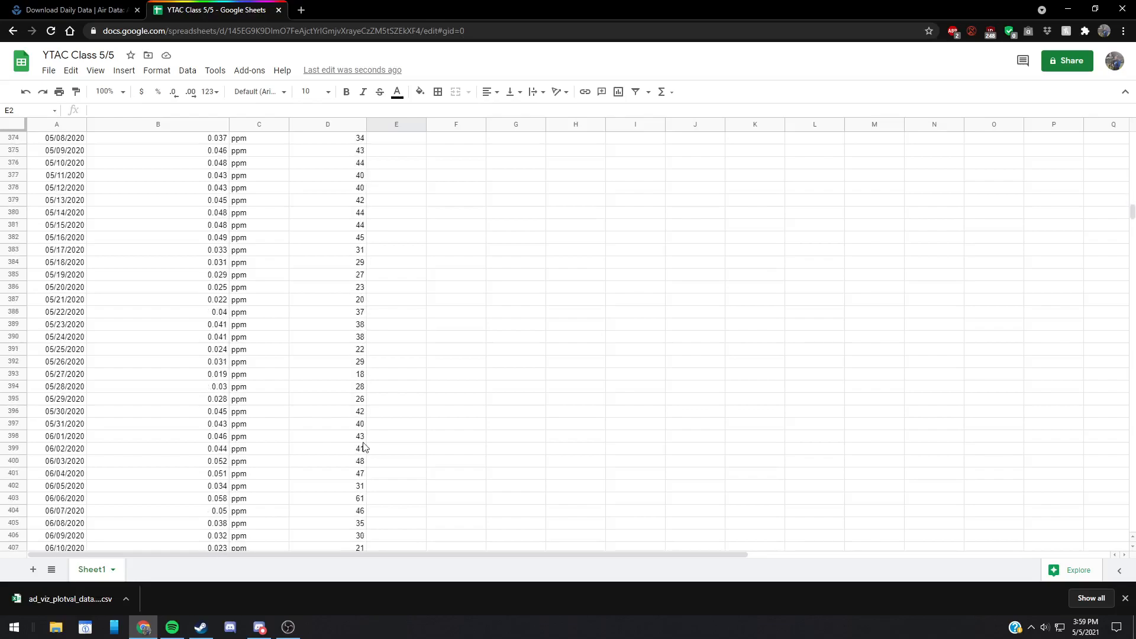
scroll(364, 447, "down", 9)
scroll(365, 448, "down", 10)
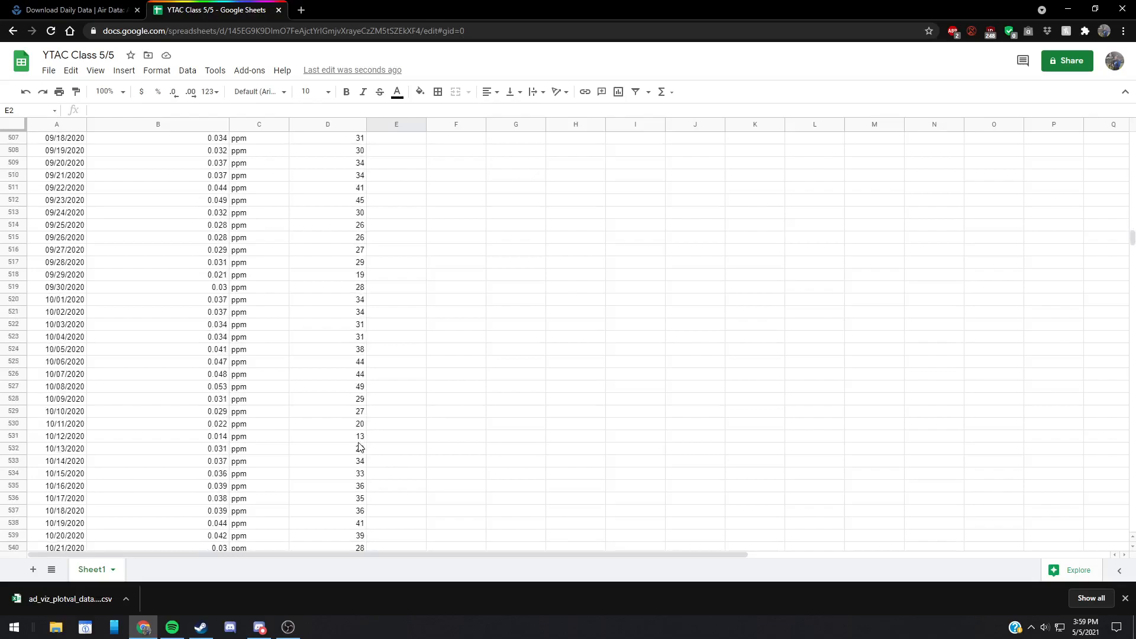
left_click(358, 441)
key("Down")
key("Down")
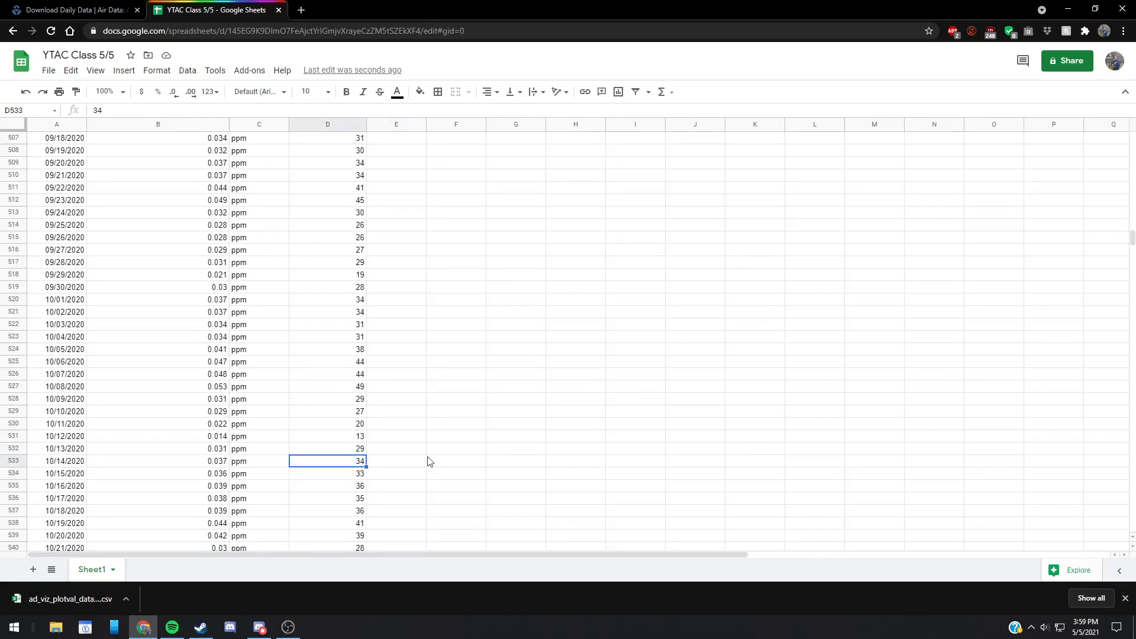
scroll(349, 389, "down", 20)
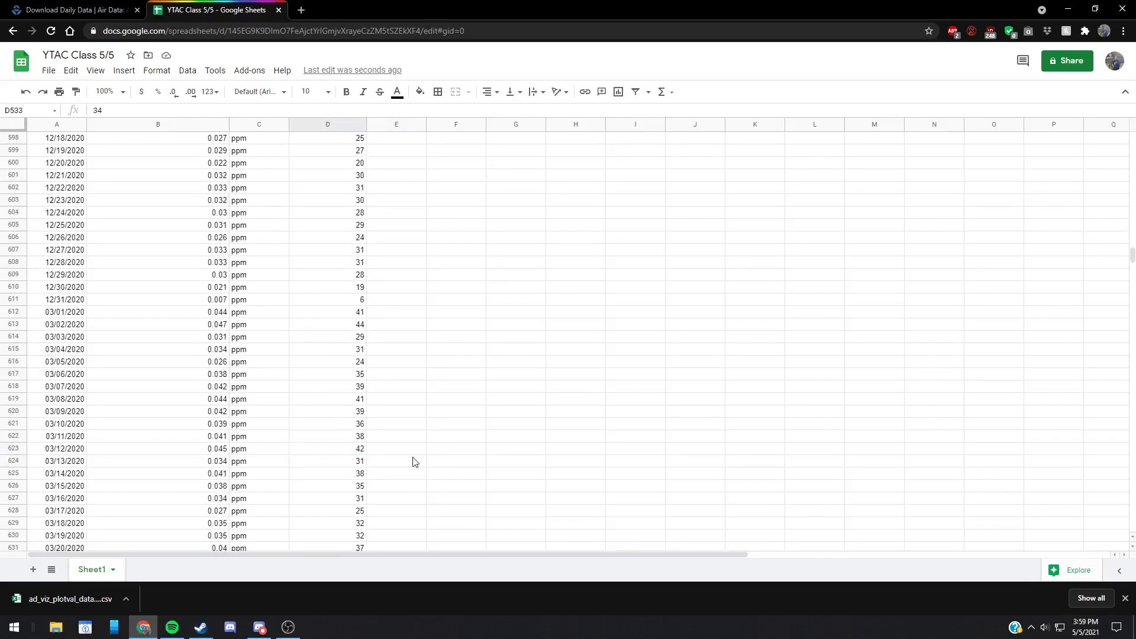
scroll(349, 447, "down", 8)
scroll(1113, 284, "down", 4)
scroll(690, 318, "down", 18)
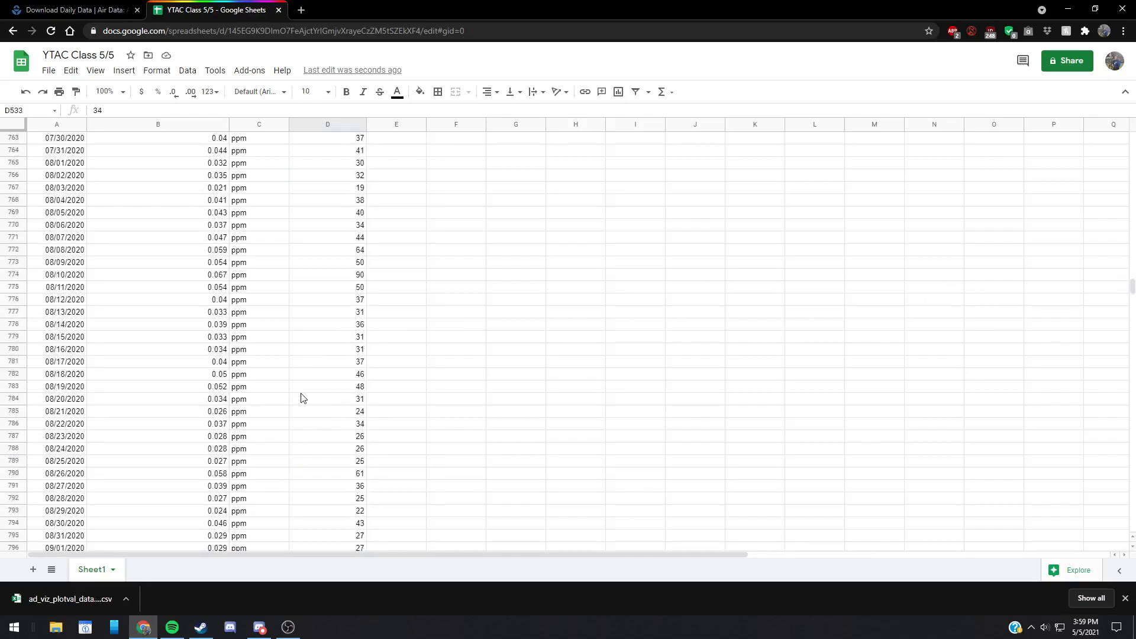
left_click_drag(1129, 286, 1108, 533)
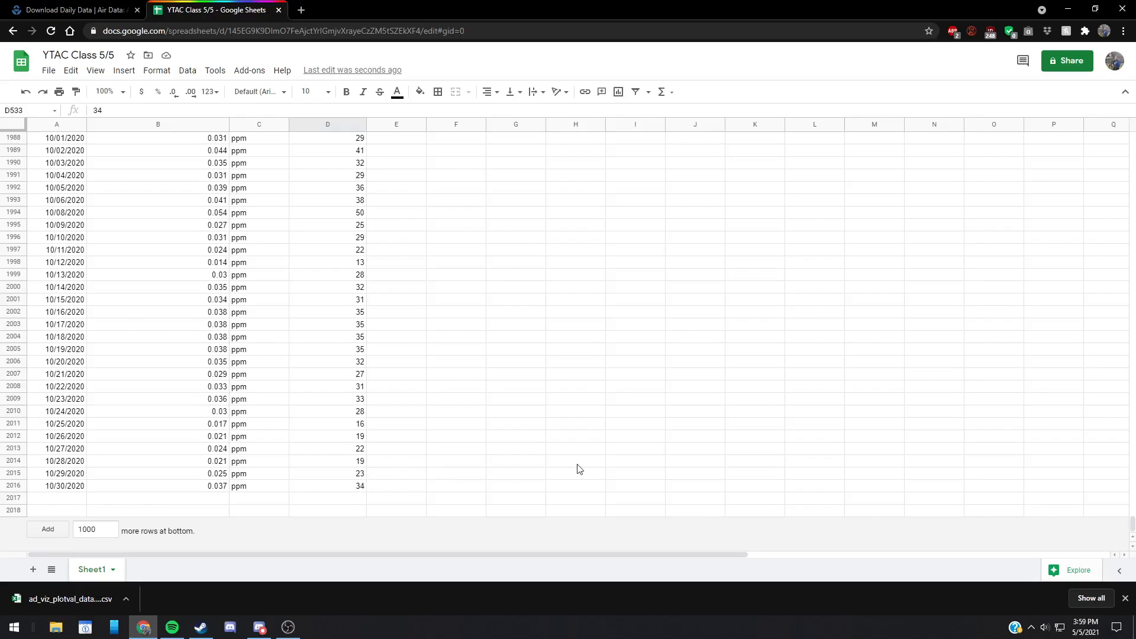
left_click_drag(1131, 523, 1111, 133)
left_click(1125, 598)
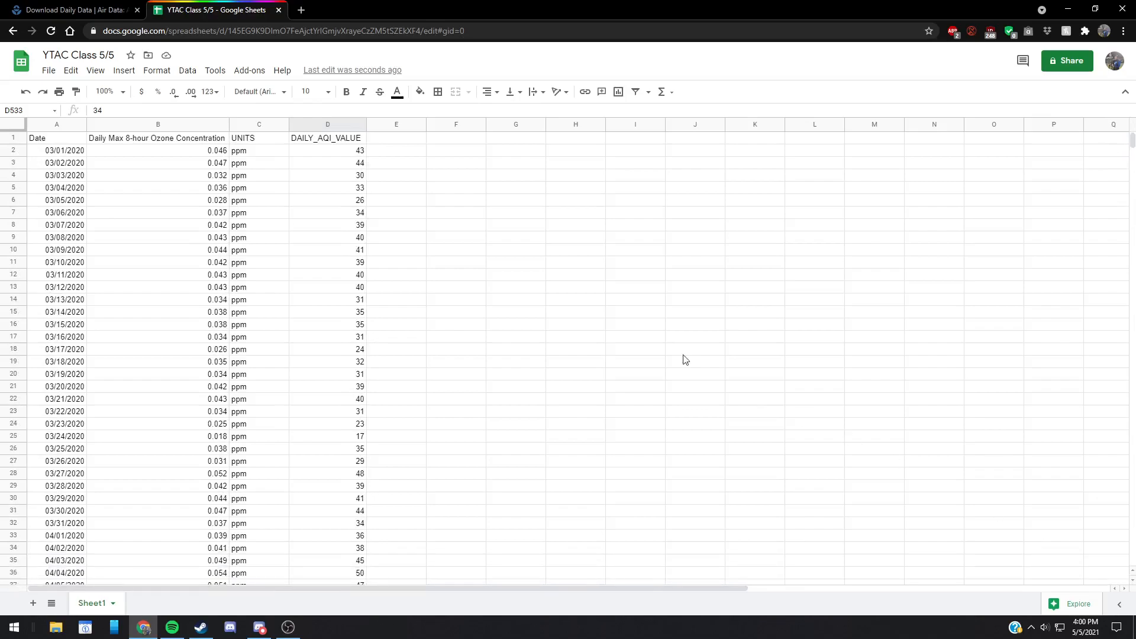
Step: Sum the daily AQI values in cell F1 with =SUM(D2:D2016)
left_click(462, 141)
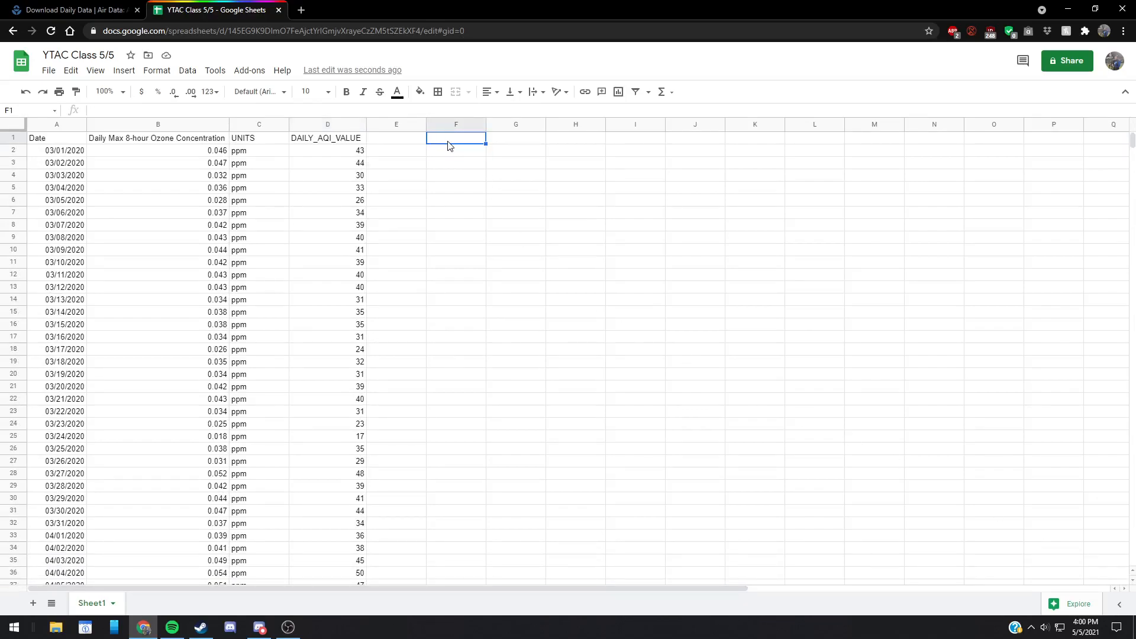
left_click(443, 112)
type("=S")
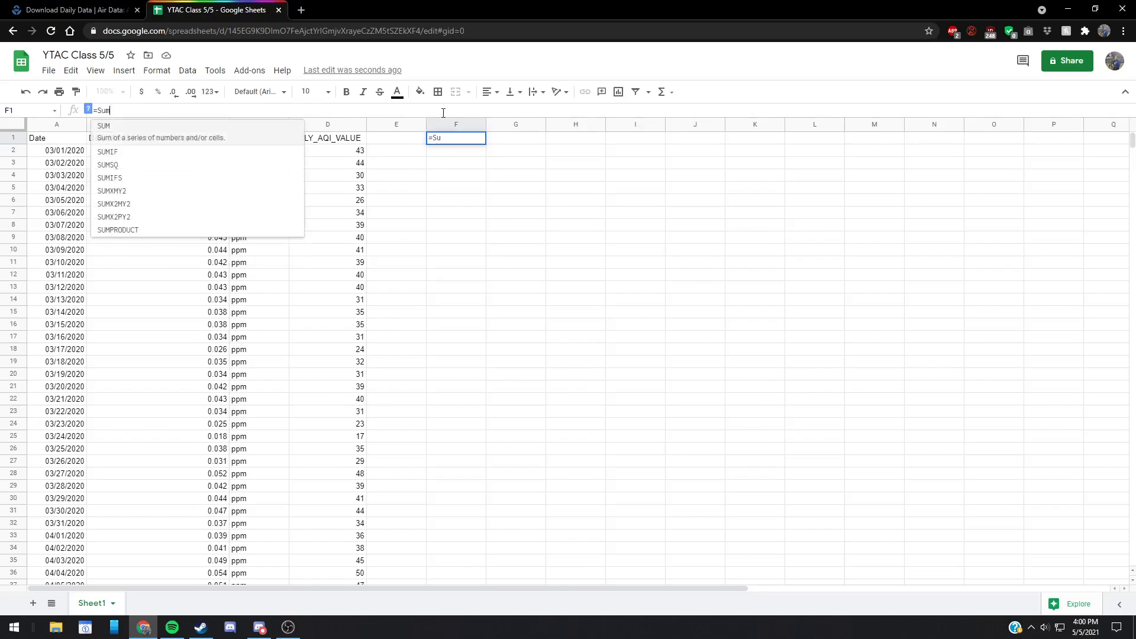
type("UM(D:D")
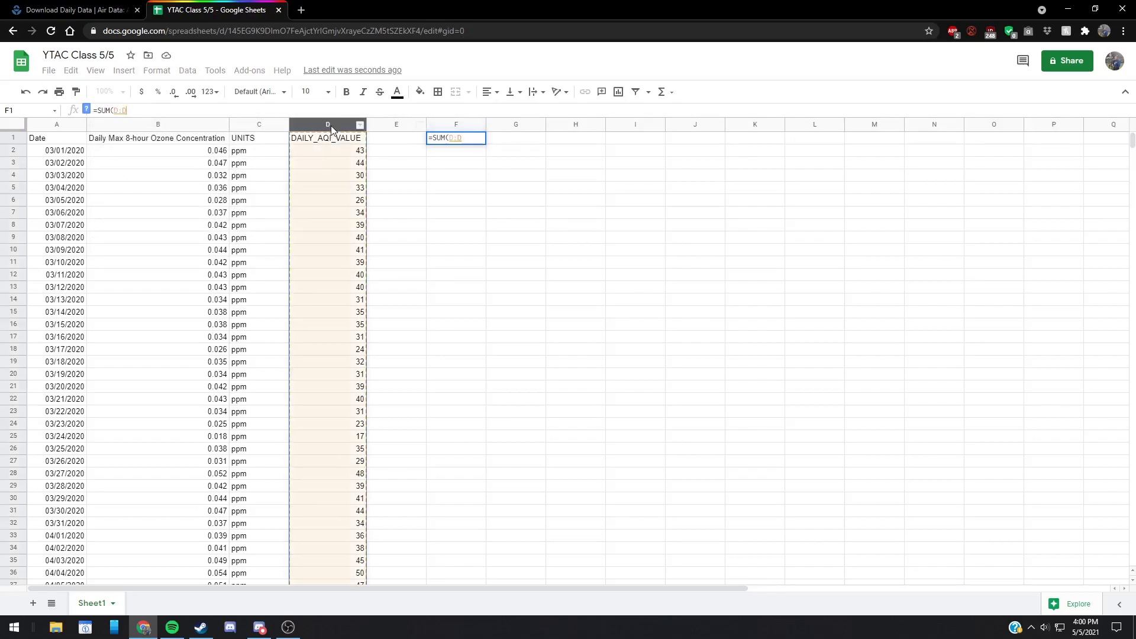
left_click(341, 152)
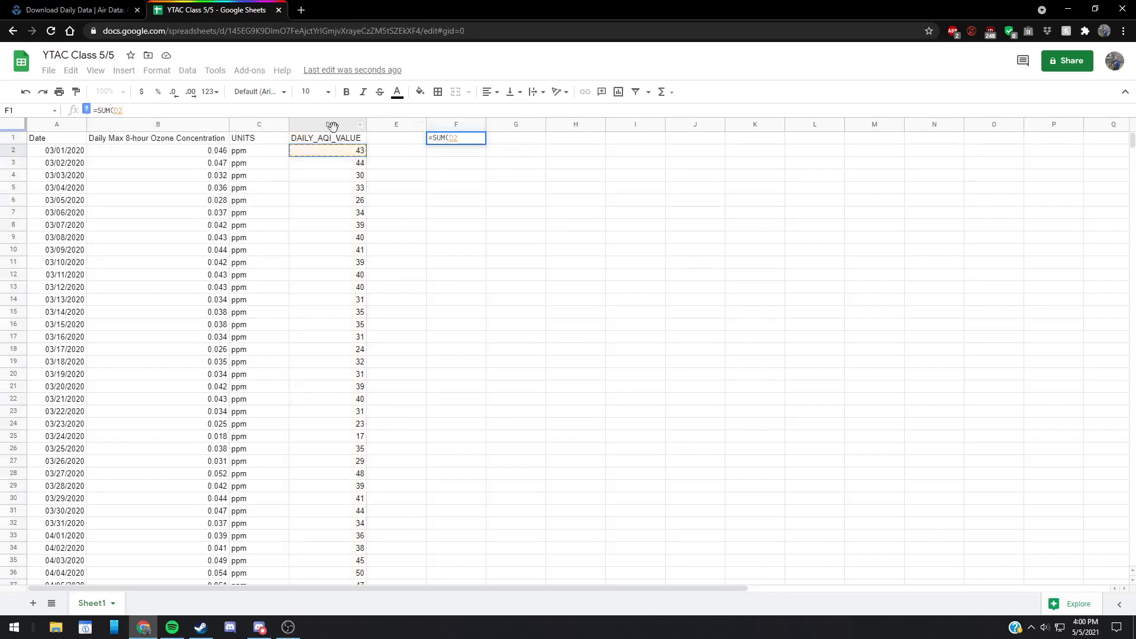
type(":D2016")
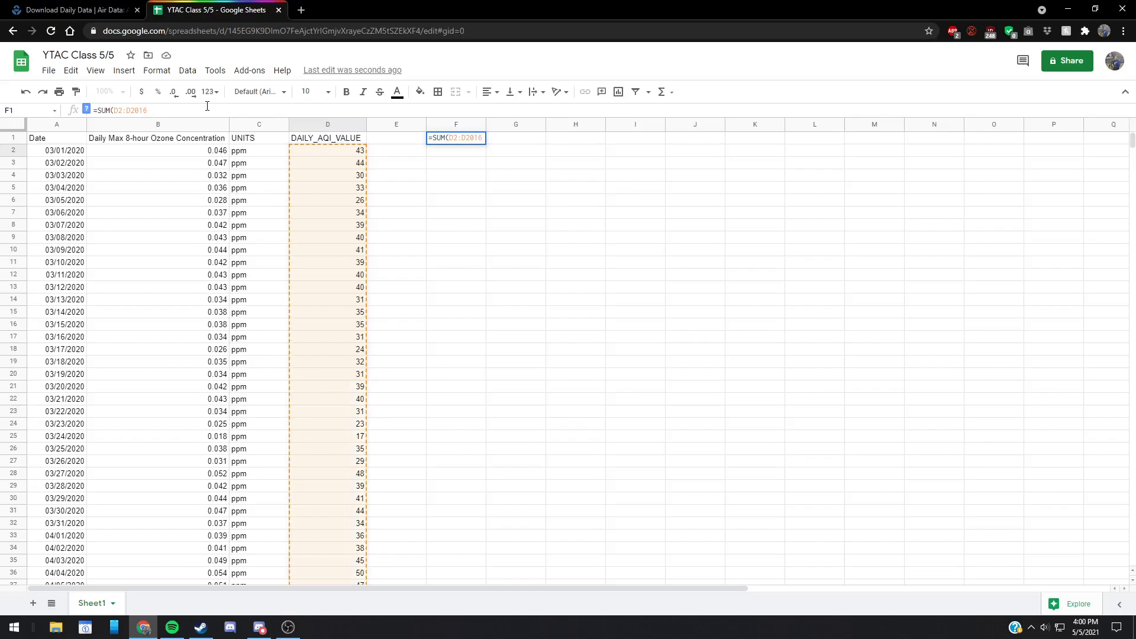
key("Return")
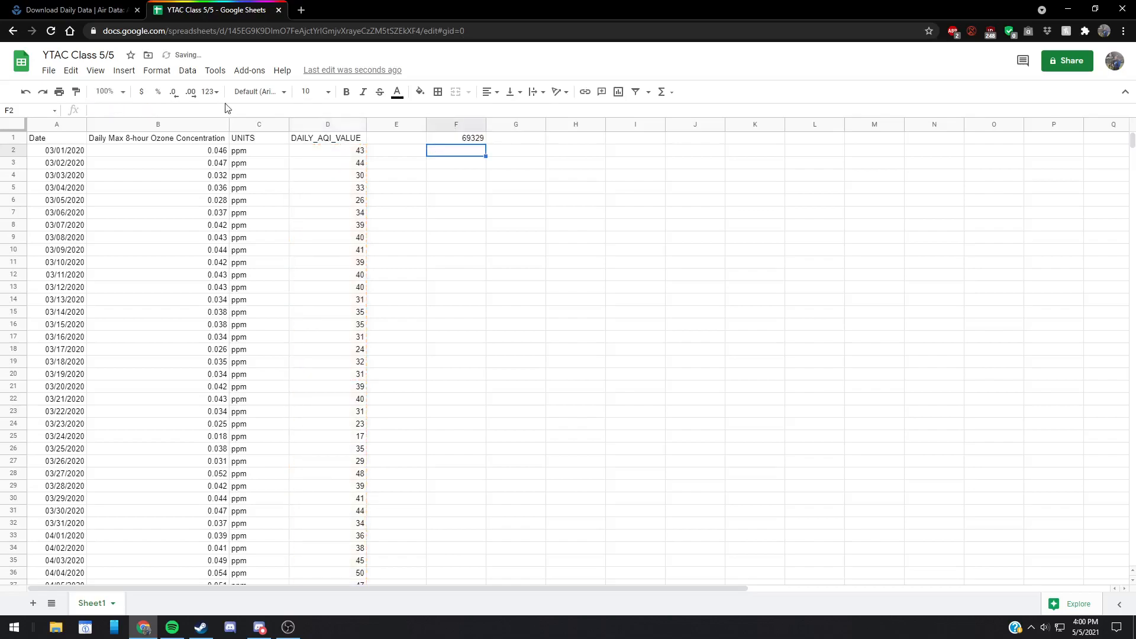
Step: Turn the sum in F1 into an average by extending the formula to =SUM(D2:D2016)/2015
left_click(472, 141)
key("Return")
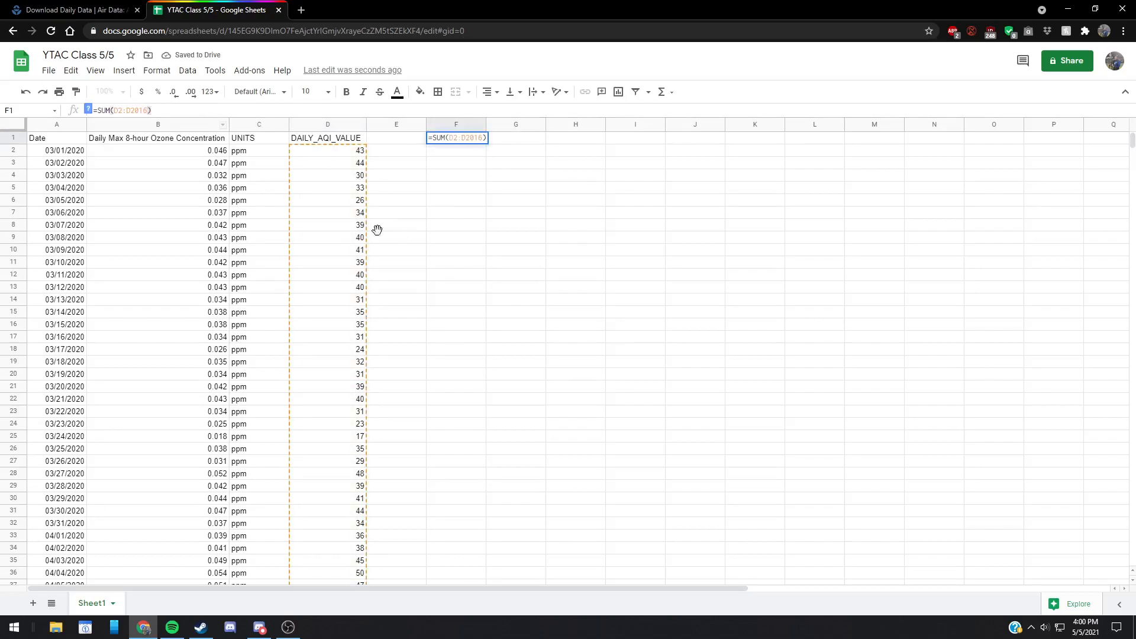
type("/")
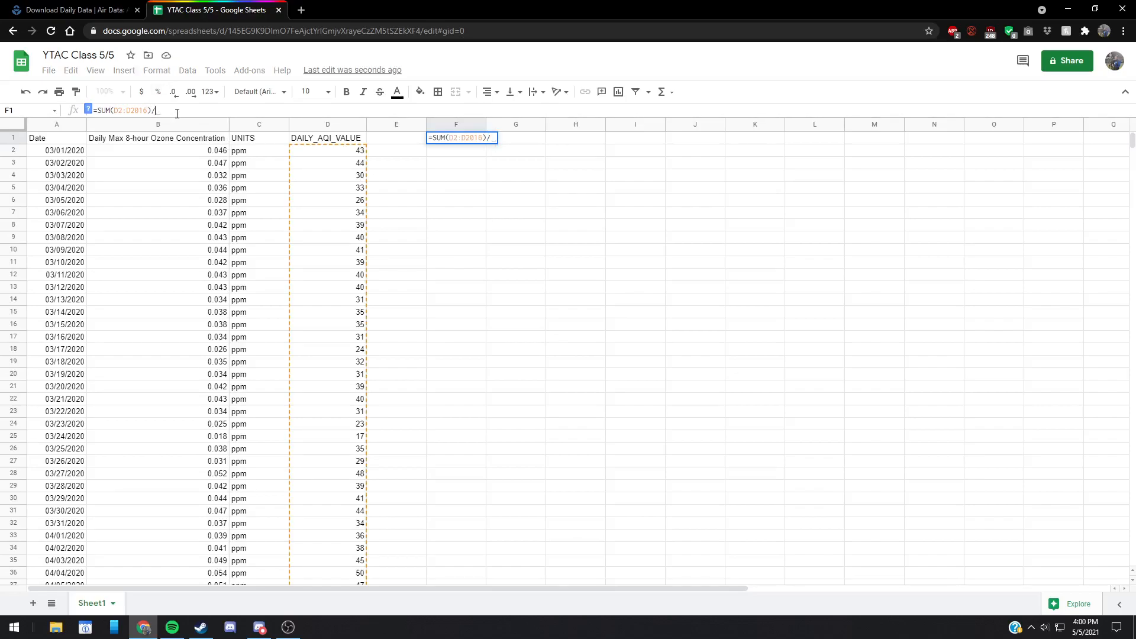
type("2015")
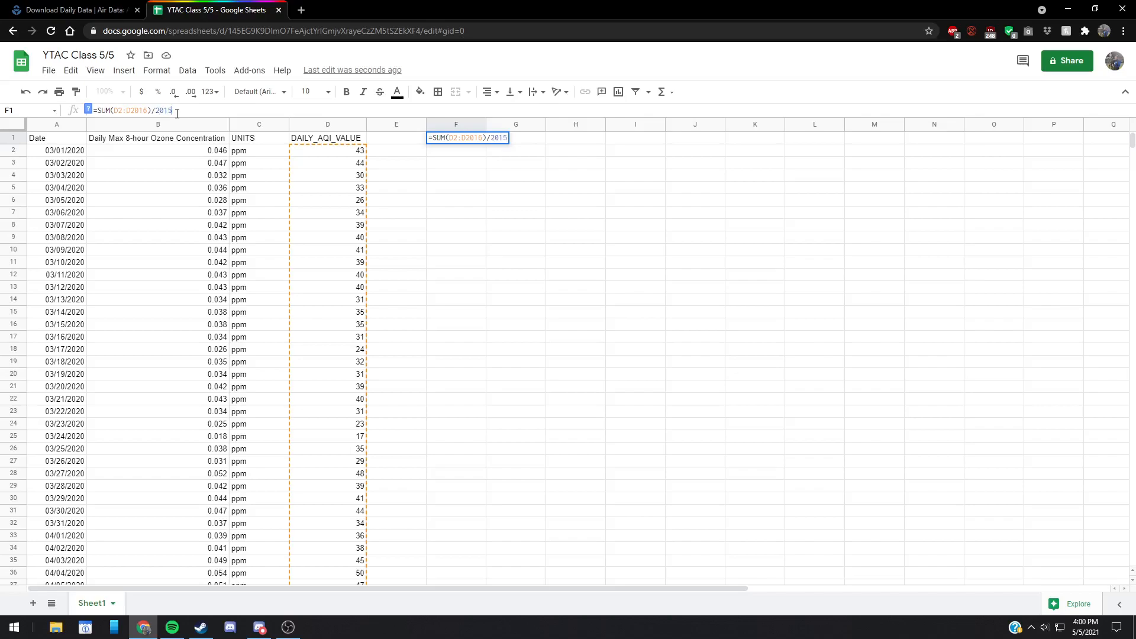
key("Return")
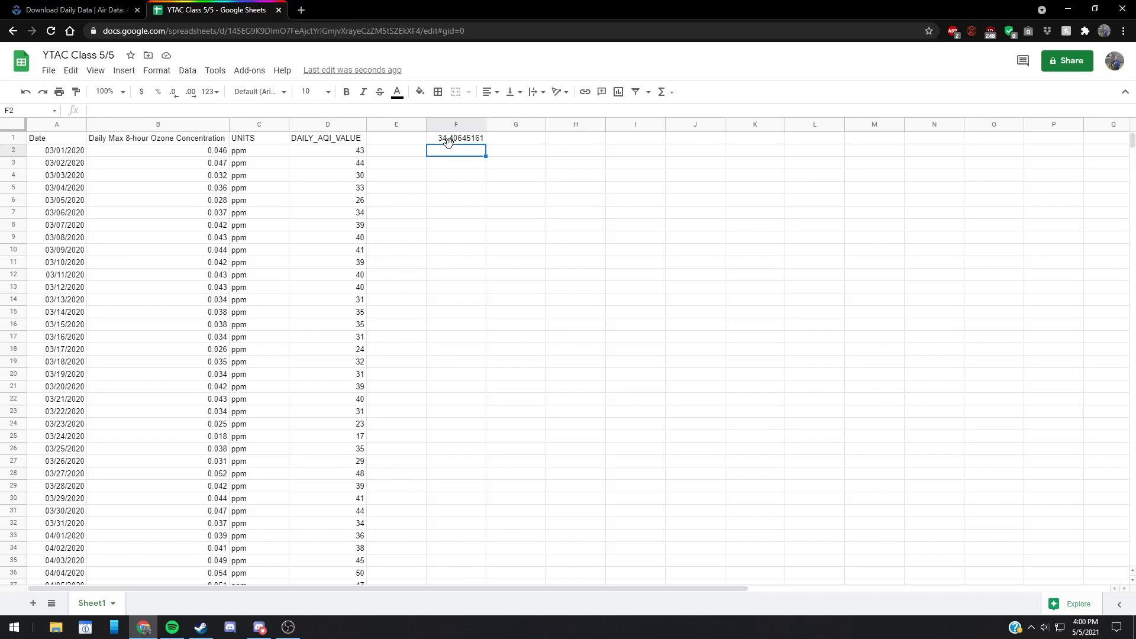
Step: Count the daily AQI values above 35 in cell F2 with =COUNTIF(D:D, ">35")
double_click(458, 148)
type("=COU")
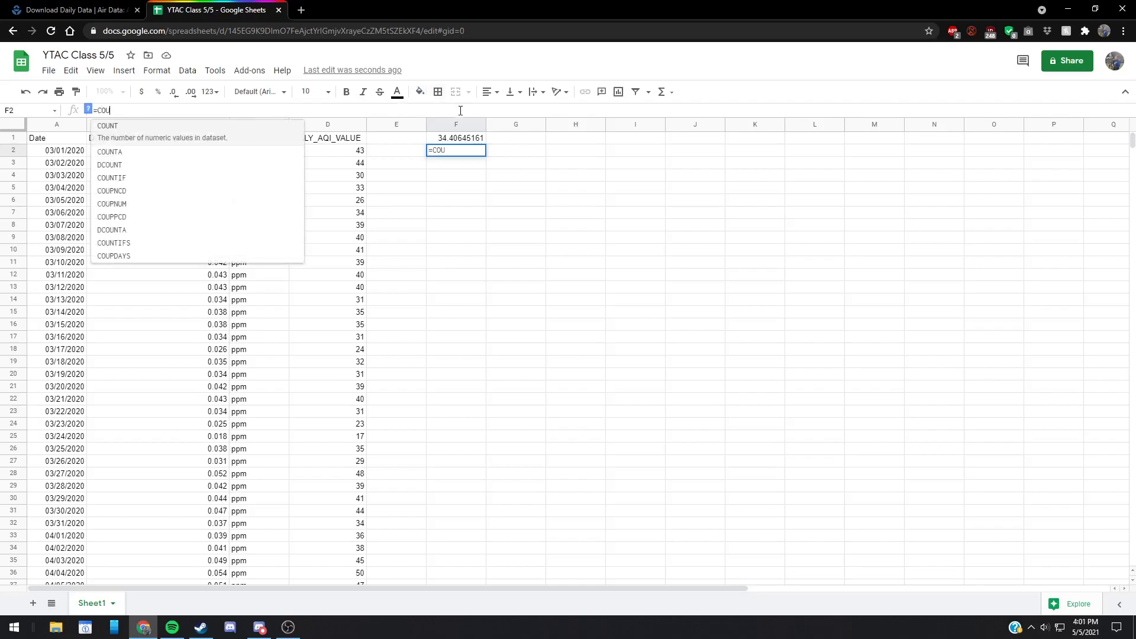
type("NTIF")
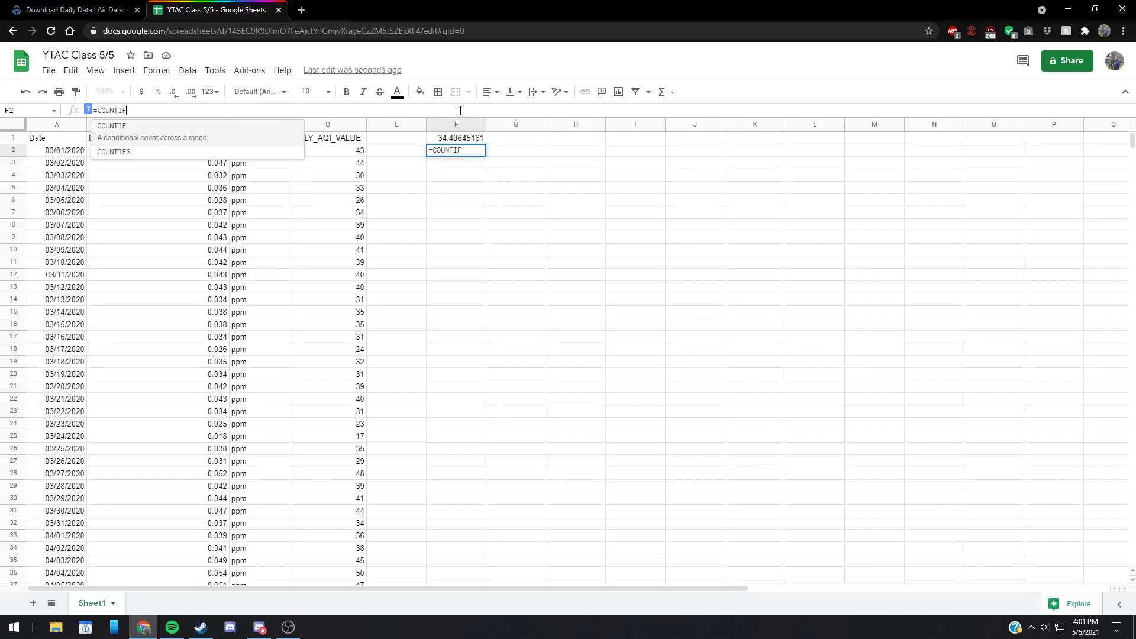
type("(")
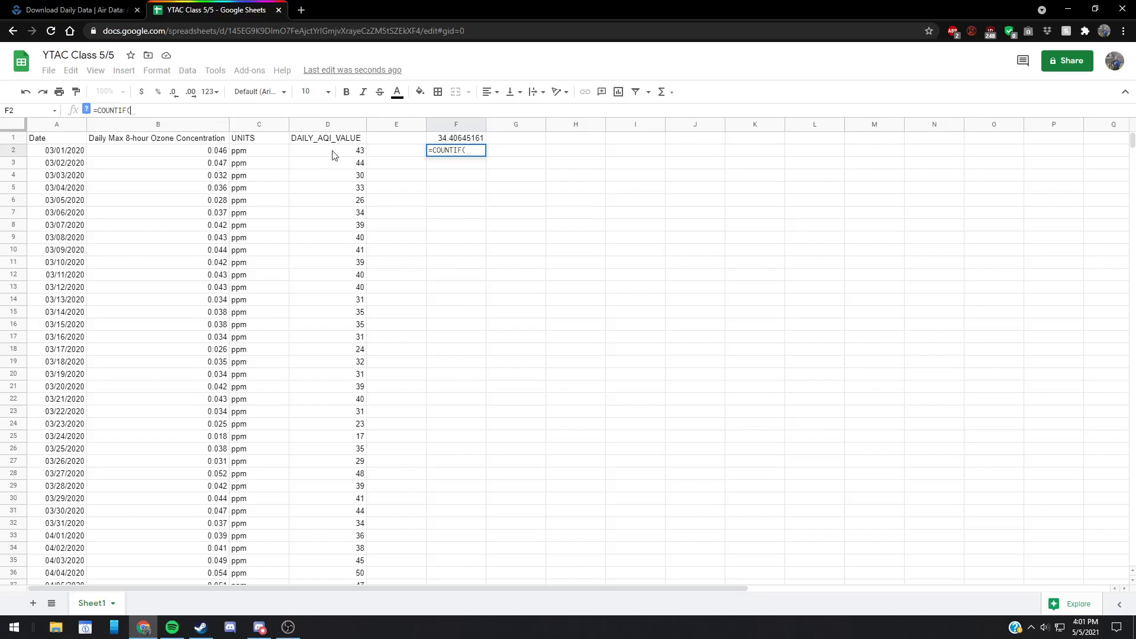
left_click(340, 124)
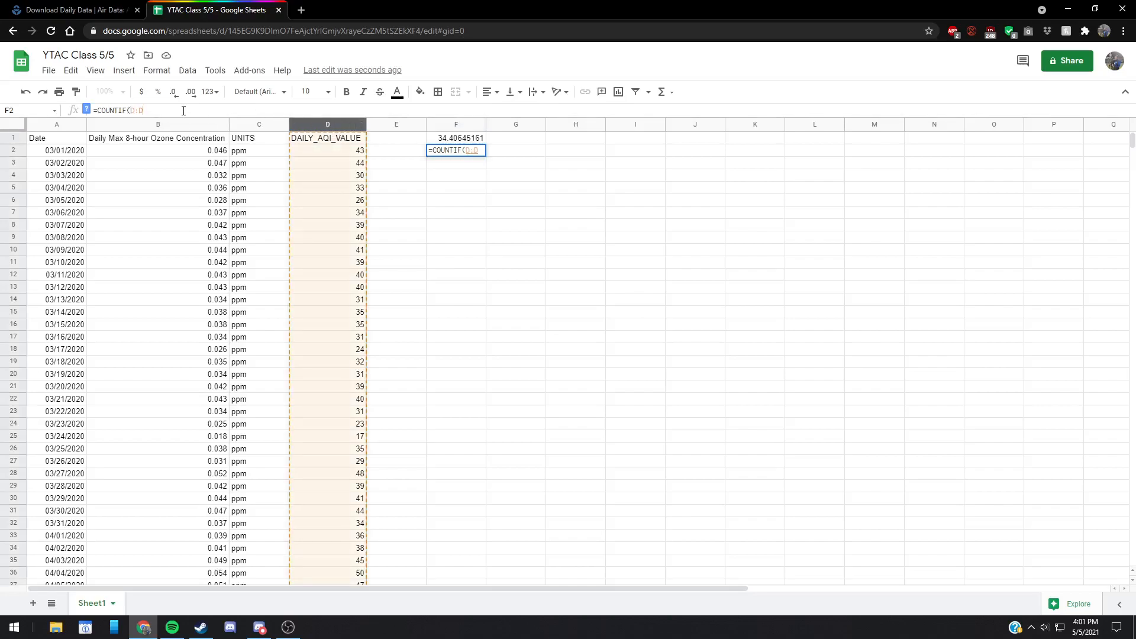
type(", \"")
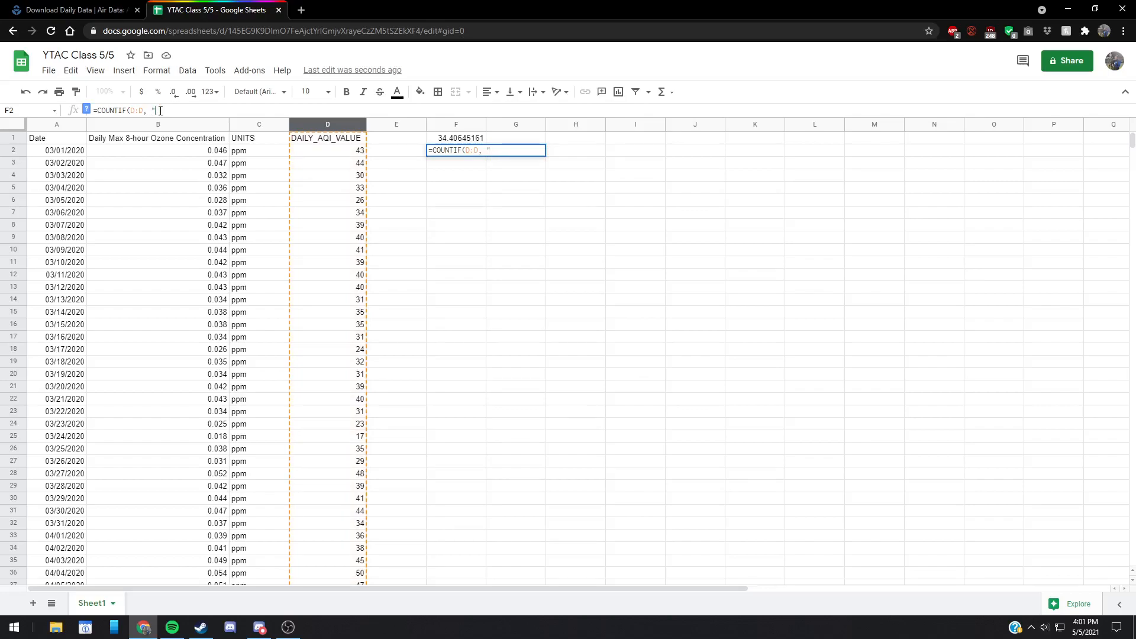
type(">35")
type("\")")
key("Return")
left_click(471, 155)
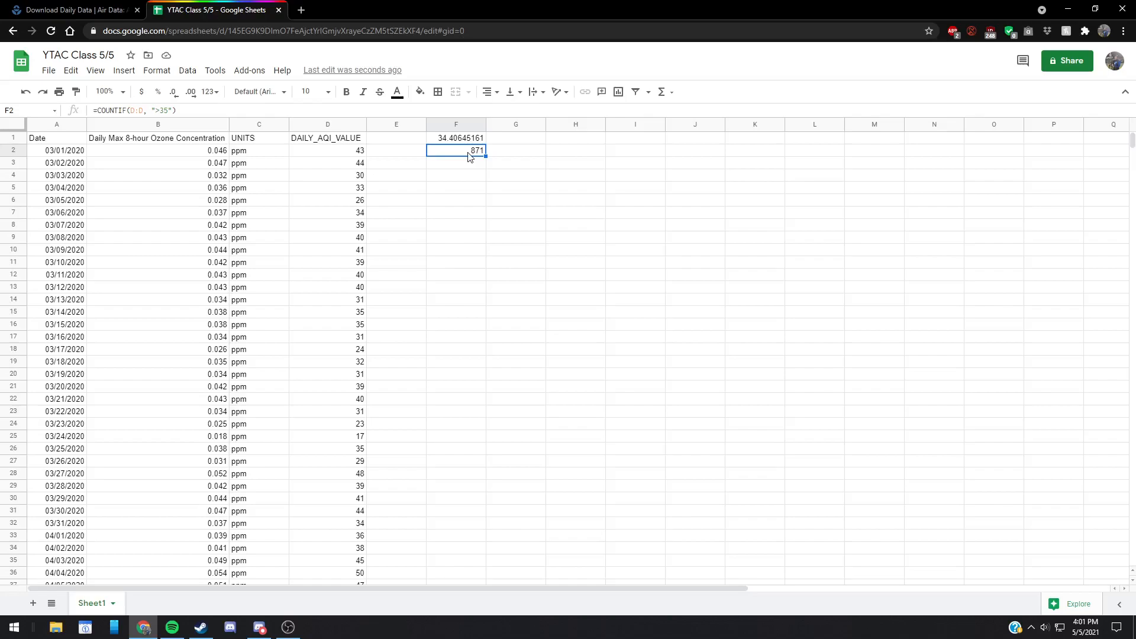
Step: Replace the greater-than threshold in the COUNTIF formula in F2
scroll(299, 353, "down", 4)
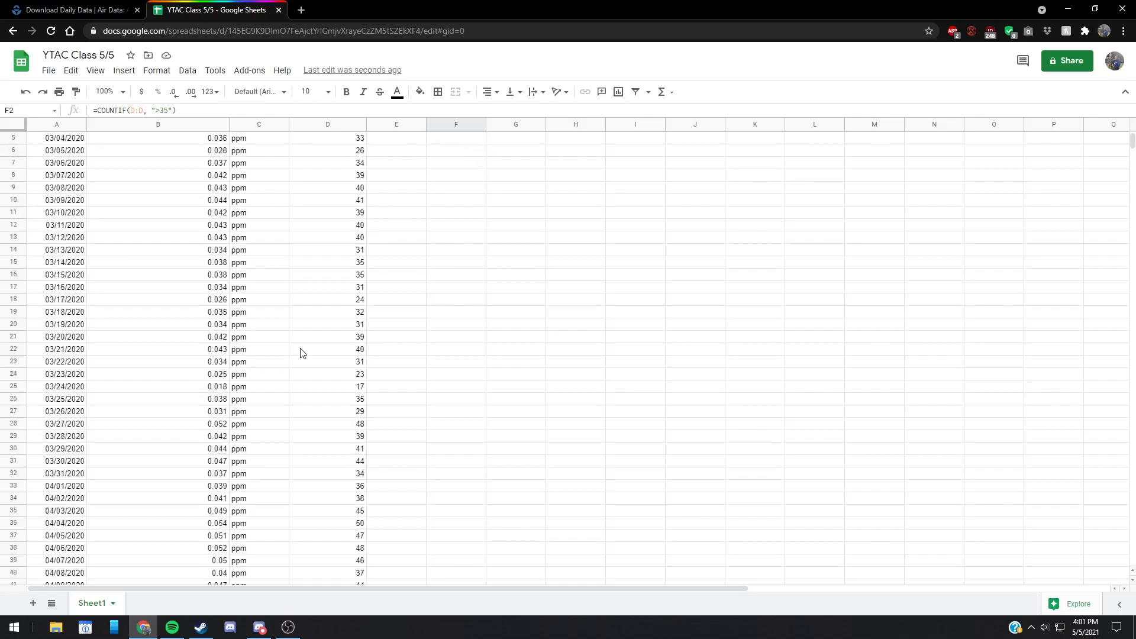
scroll(307, 352, "up", 4)
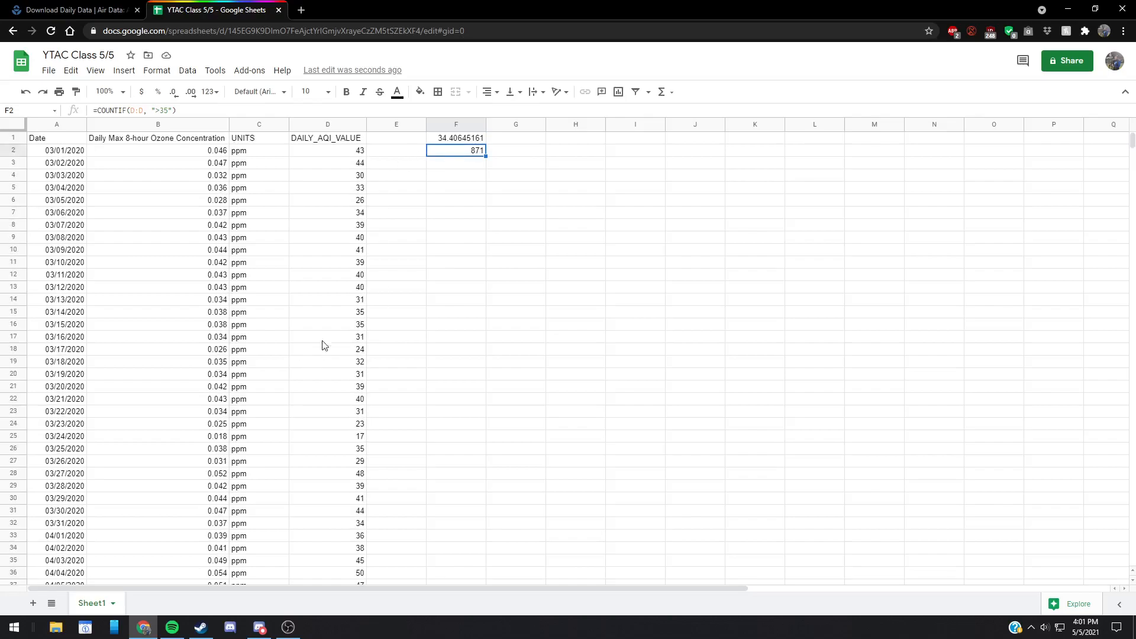
left_click(158, 110)
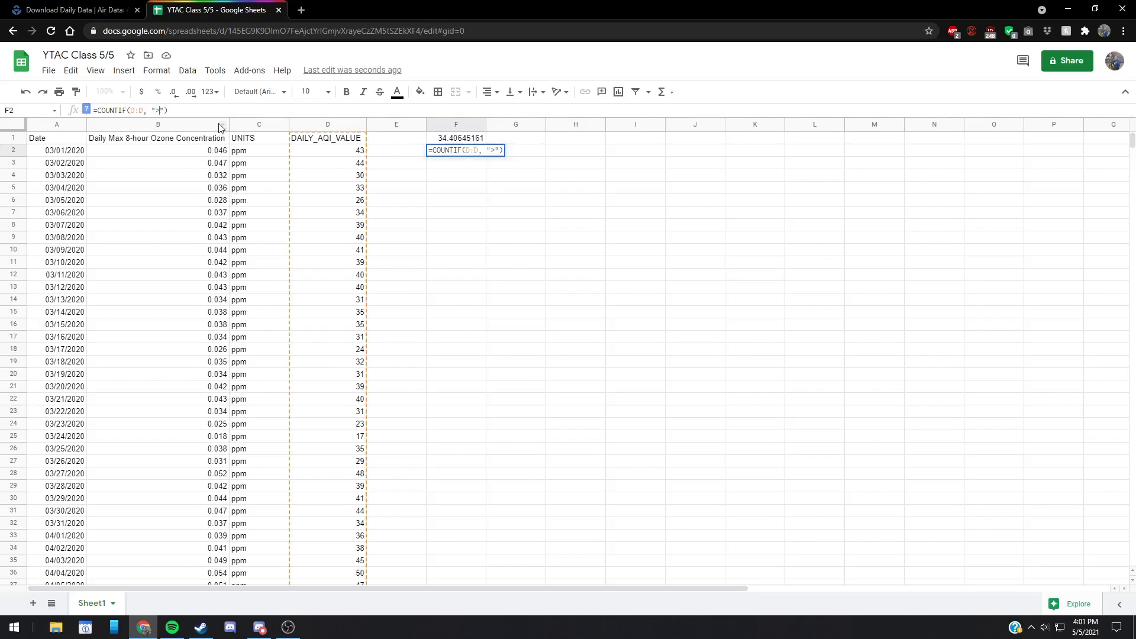
key("Return")
scroll(470, 207, "down", 2)
scroll(472, 218, "up", 2)
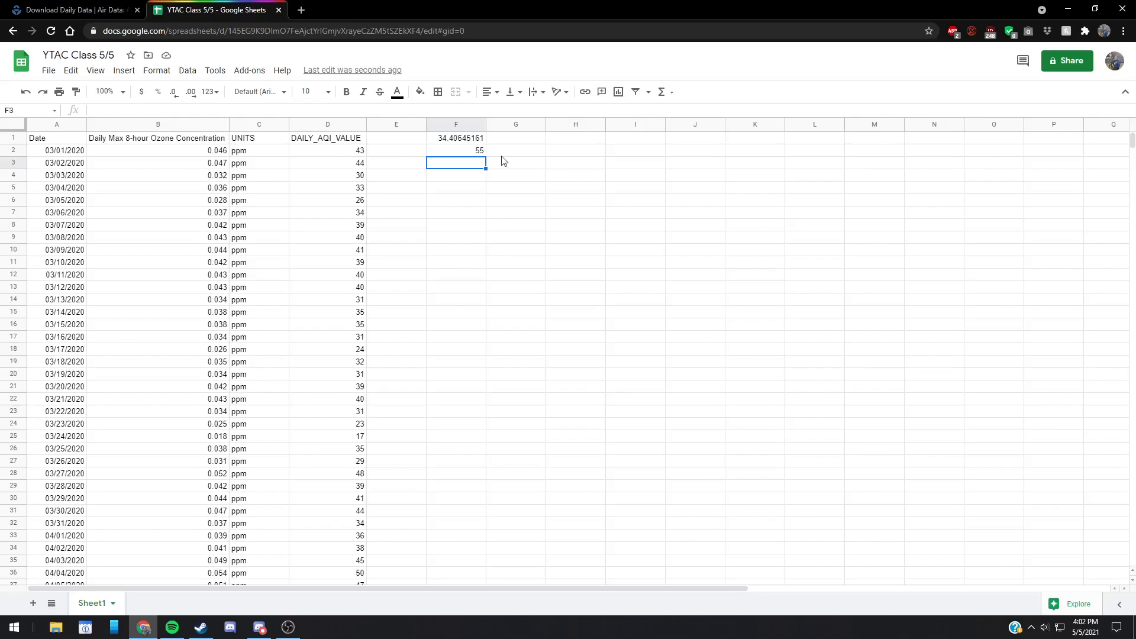
Step: Insert a chart from the ozone concentration and DAILY_AQI_VALUE columns and place it beside column F
left_click(187, 126)
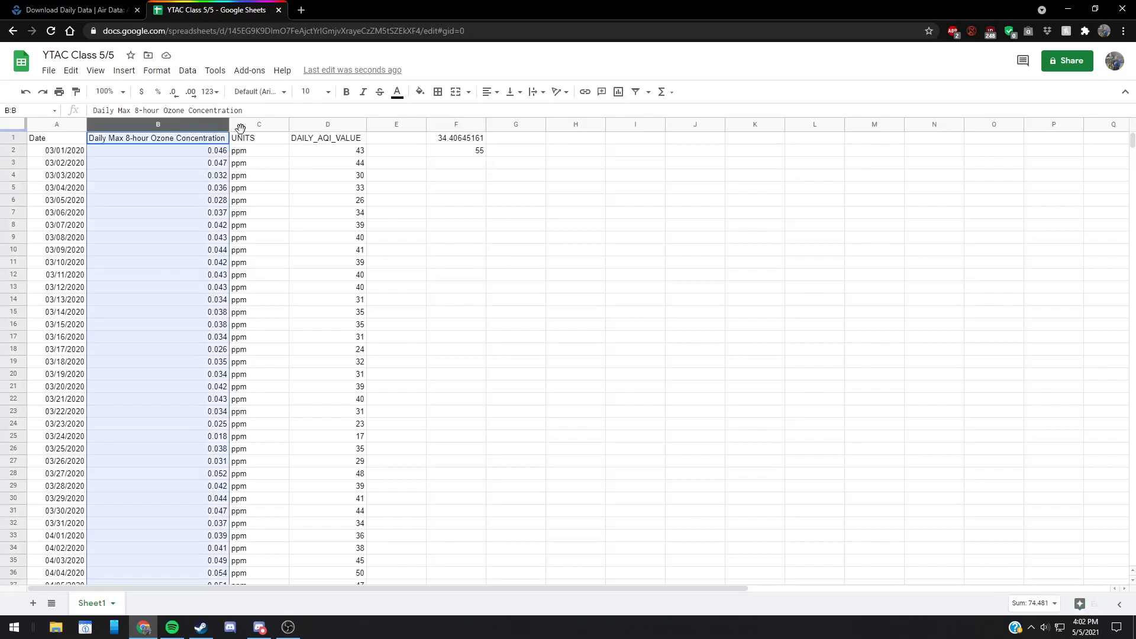
left_click(327, 124, "ctrl")
left_click(123, 70)
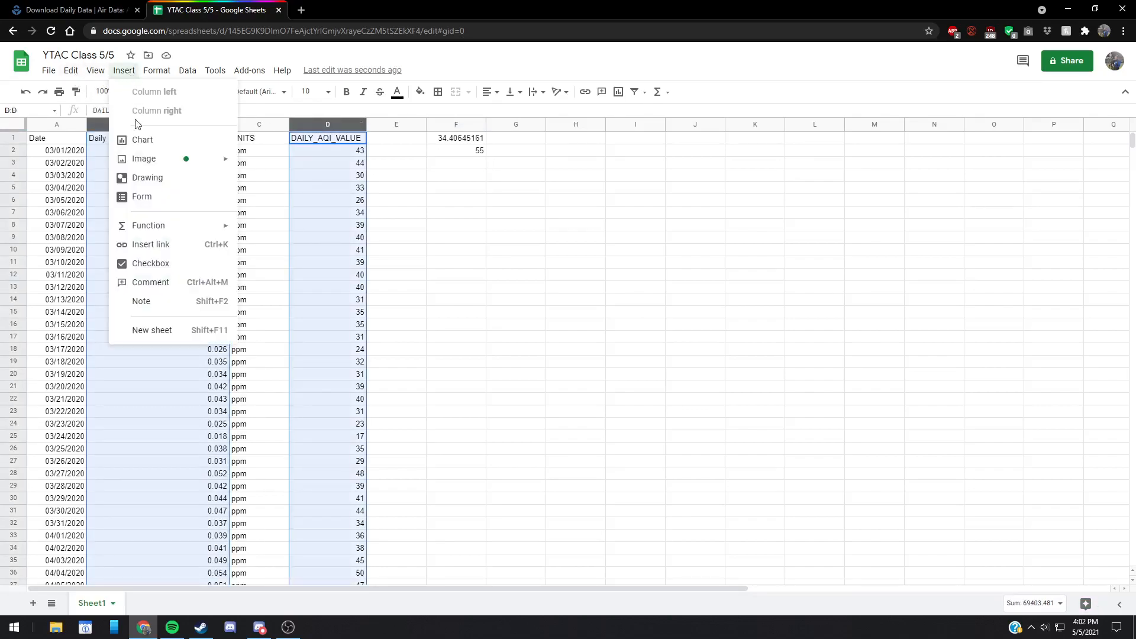
key("Escape")
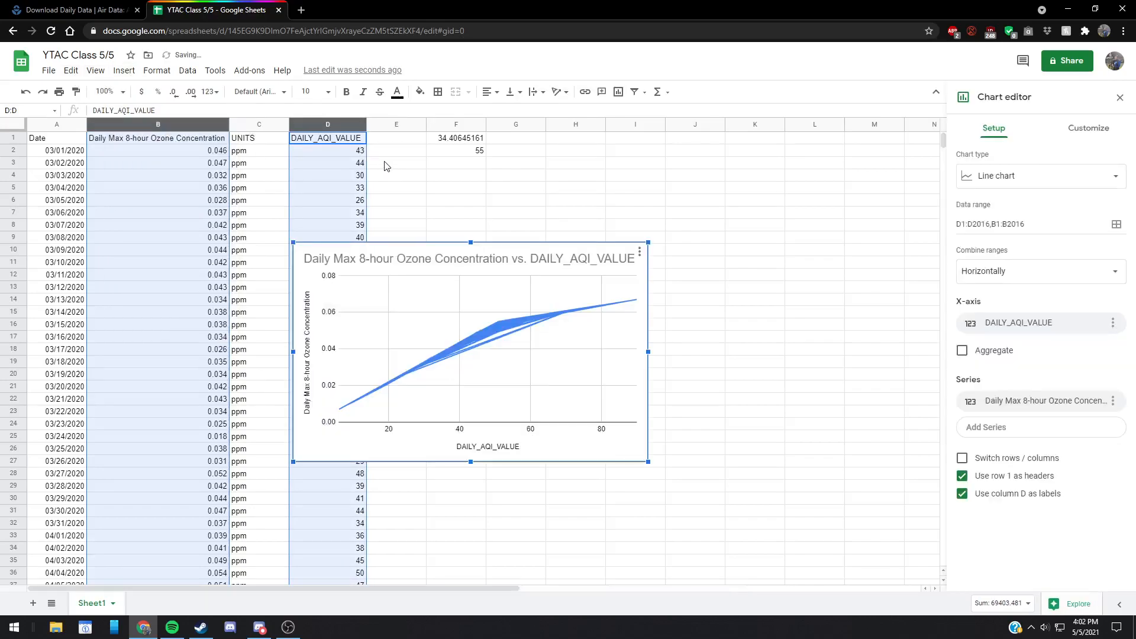
left_click_drag(510, 243, 716, 159)
Step: Try the scatter and area chart types on the ozone versus AQI chart and set it back to a line chart
left_click(1043, 166)
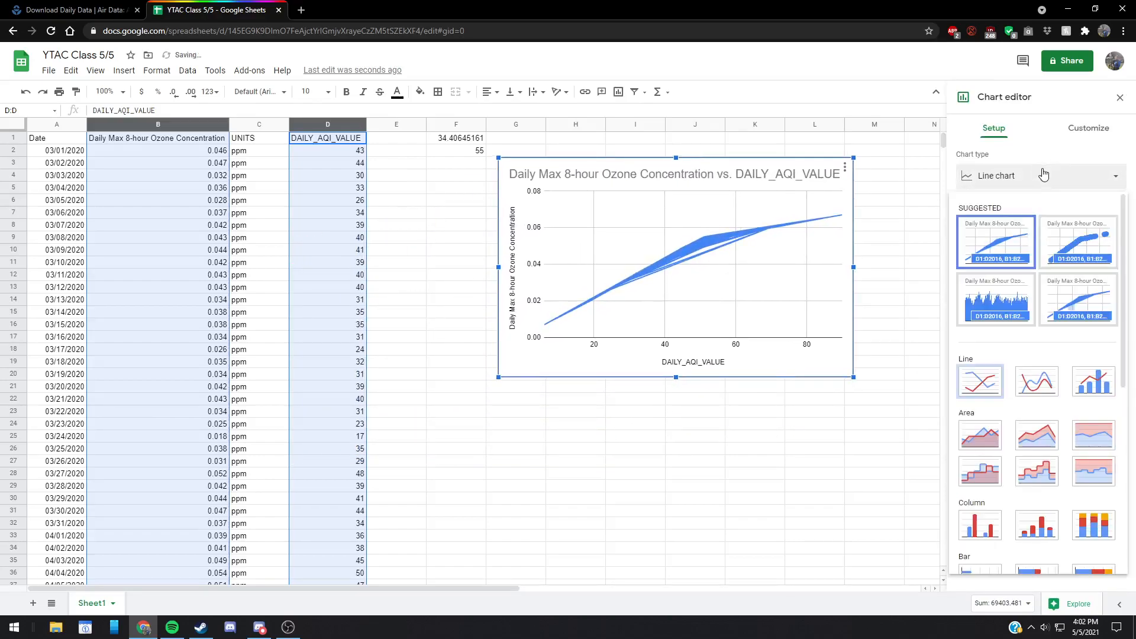
left_click(1068, 251)
left_click(1057, 176)
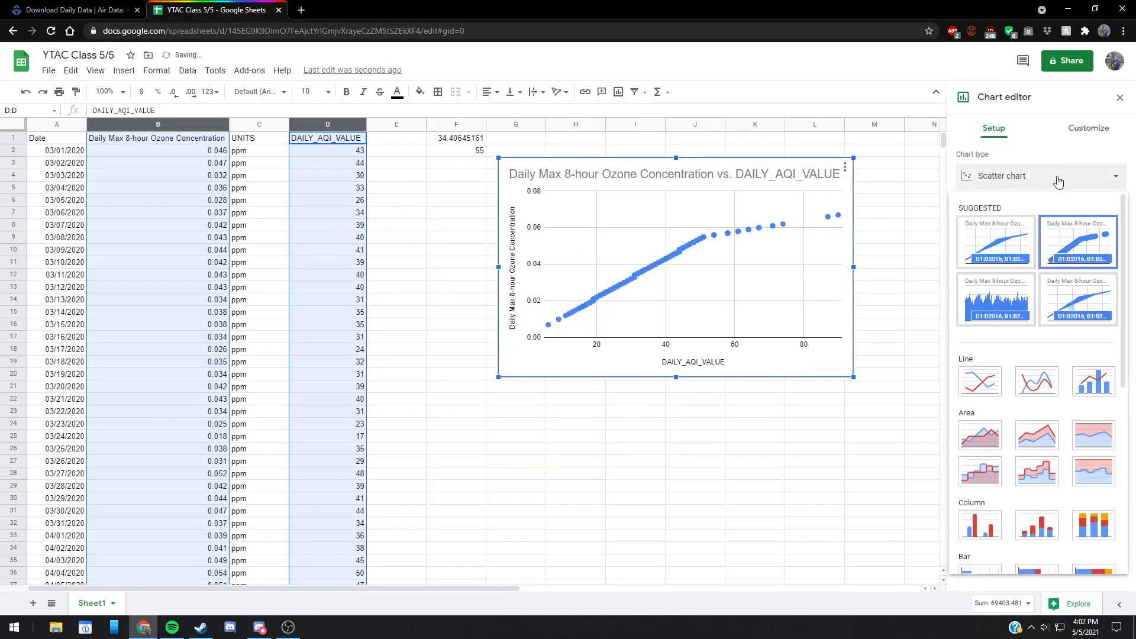
left_click(996, 296)
left_click(1018, 178)
left_click(1076, 301)
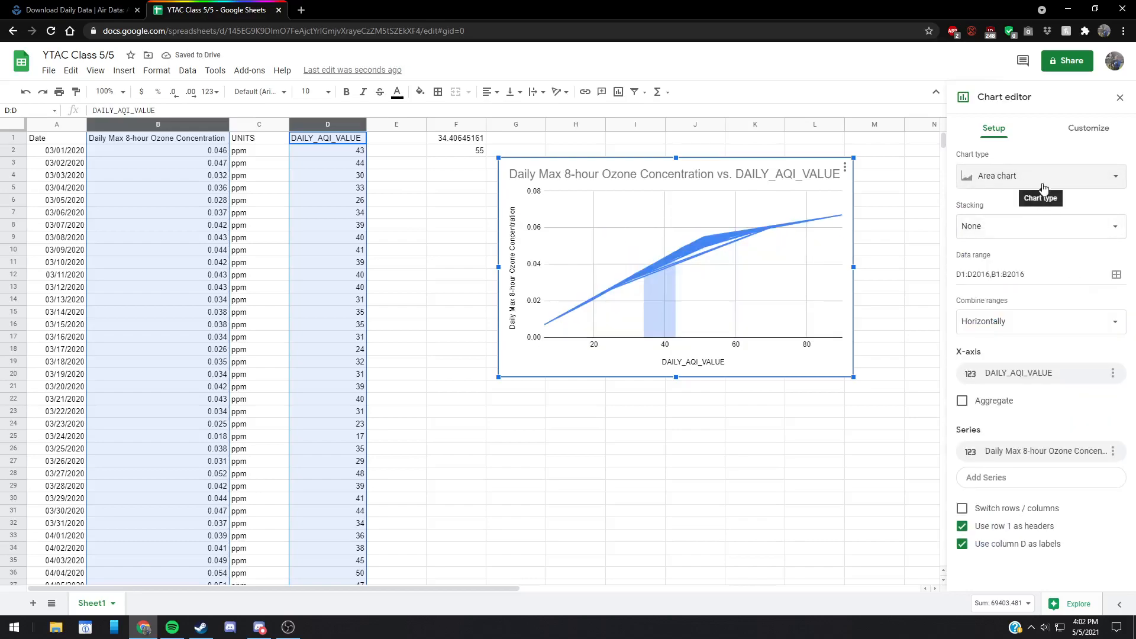
left_click(1013, 177)
scroll(1000, 284, "down", 3)
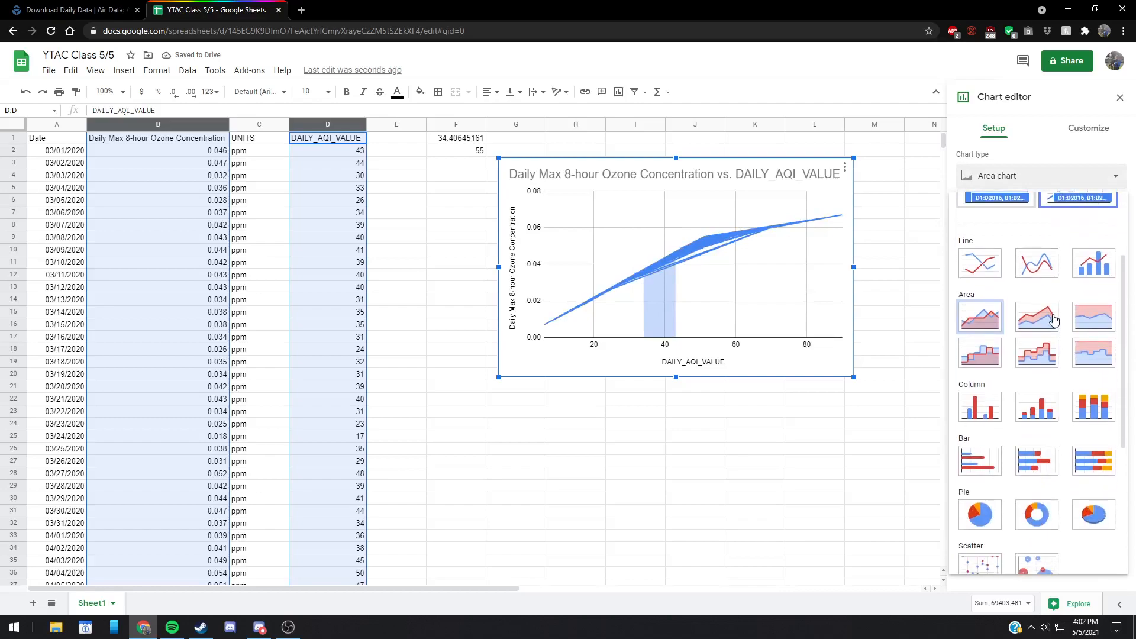
scroll(994, 287, "down", 2)
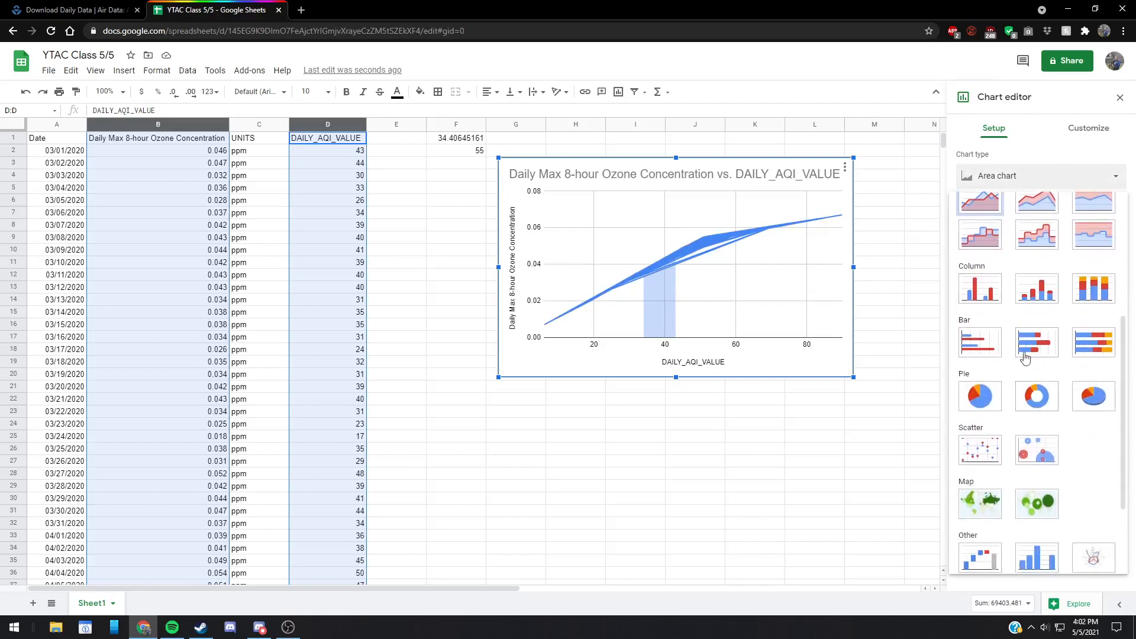
scroll(981, 235, "up", 3)
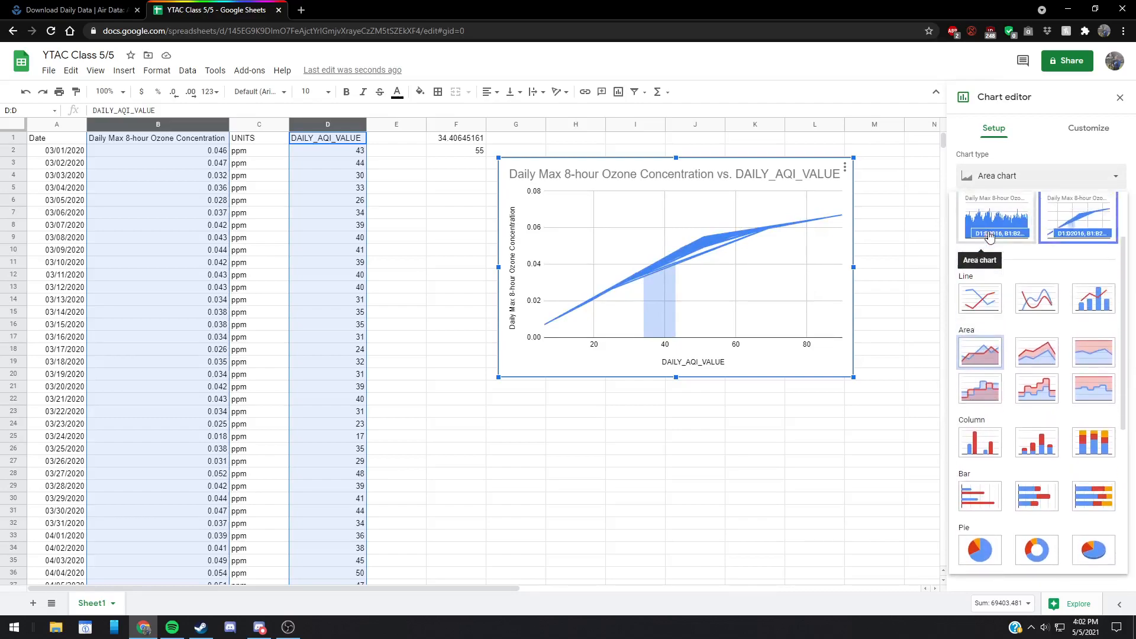
left_click(981, 304)
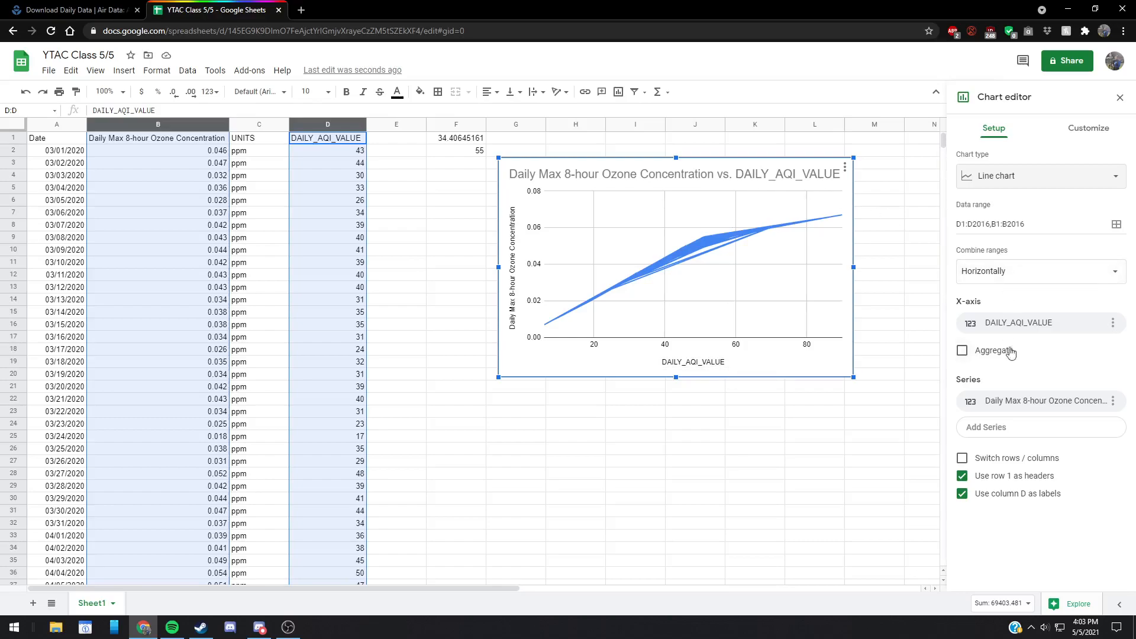
Step: Add a linear trendline to the Daily Max 8-hour Ozone Concentration series and show its R² value
left_click(1089, 128)
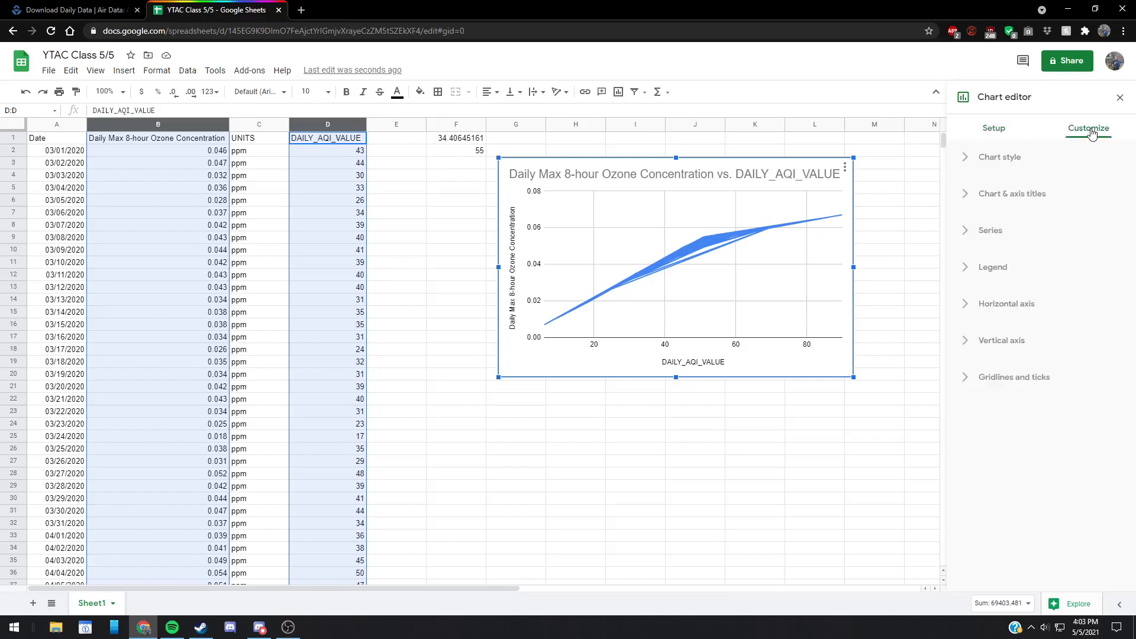
left_click(1007, 204)
left_click(1000, 157)
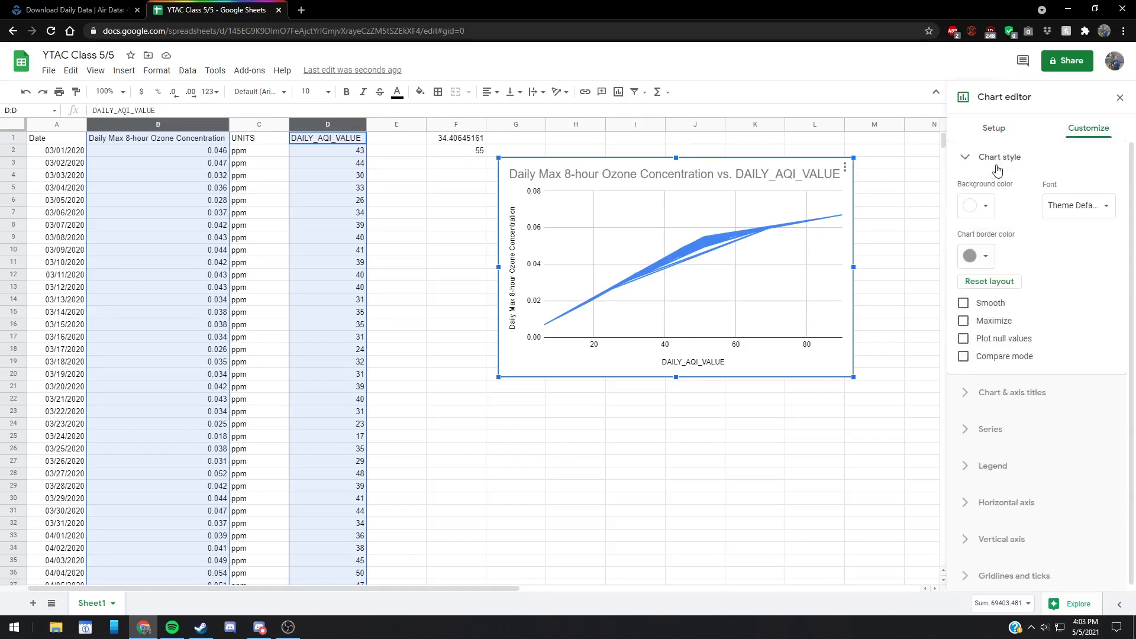
left_click(1000, 158)
left_click(1018, 239)
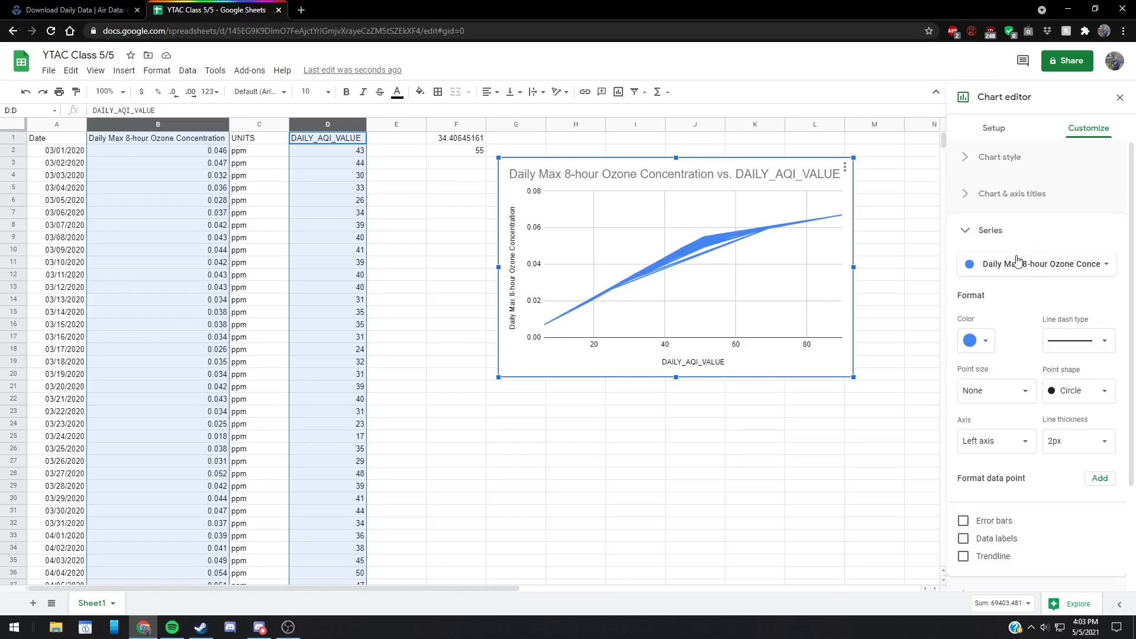
left_click(999, 558)
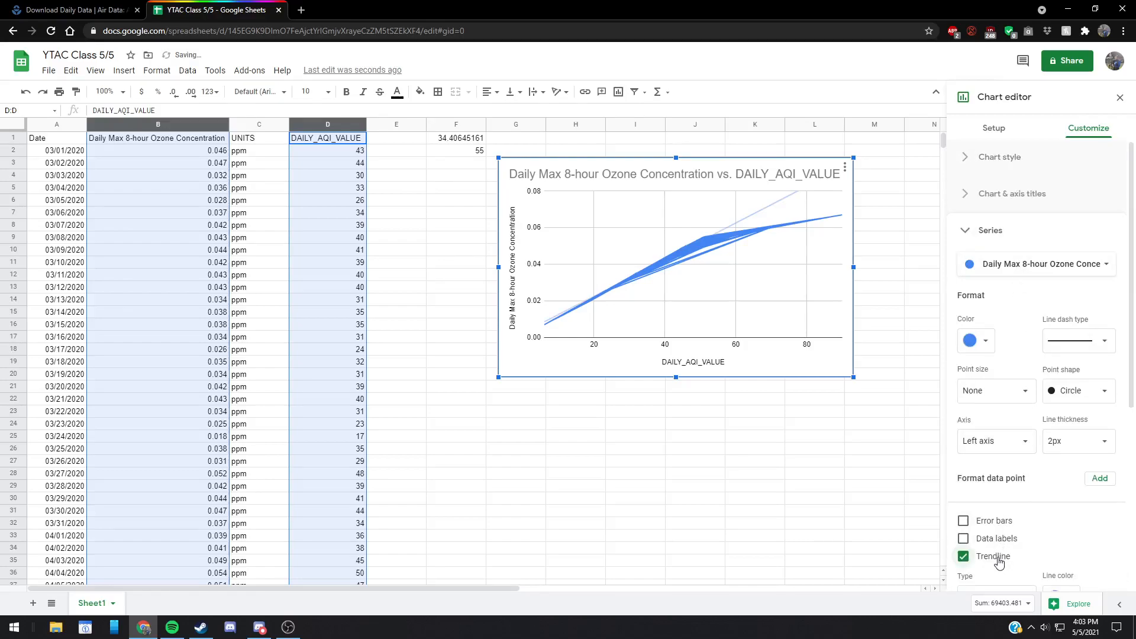
scroll(1004, 552, "down", 3)
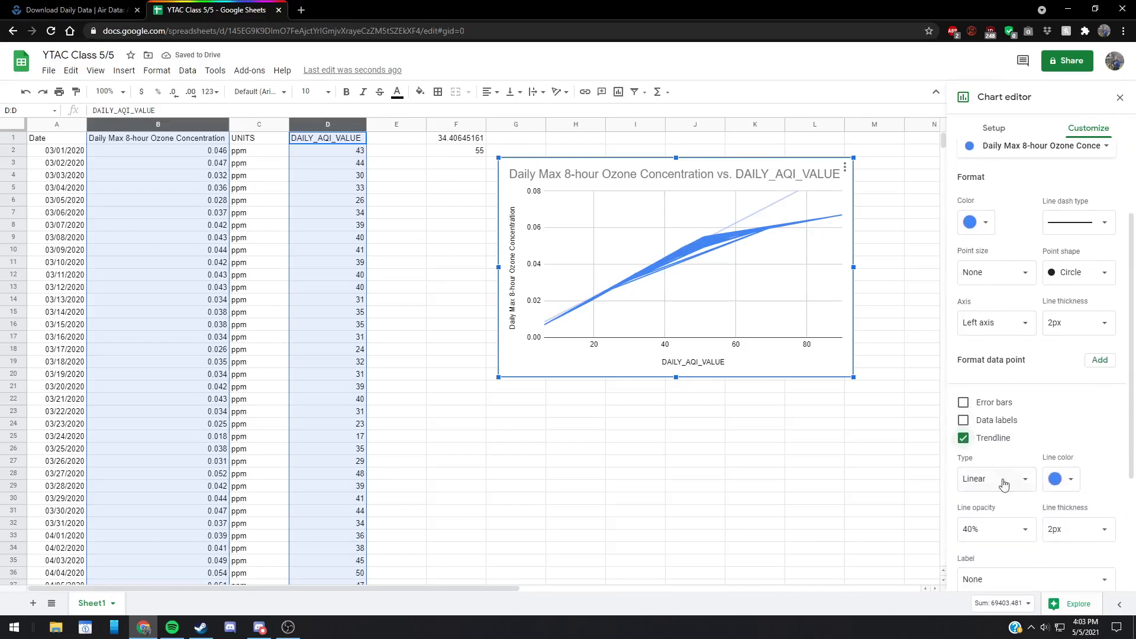
scroll(999, 470, "down", 2)
left_click(994, 488)
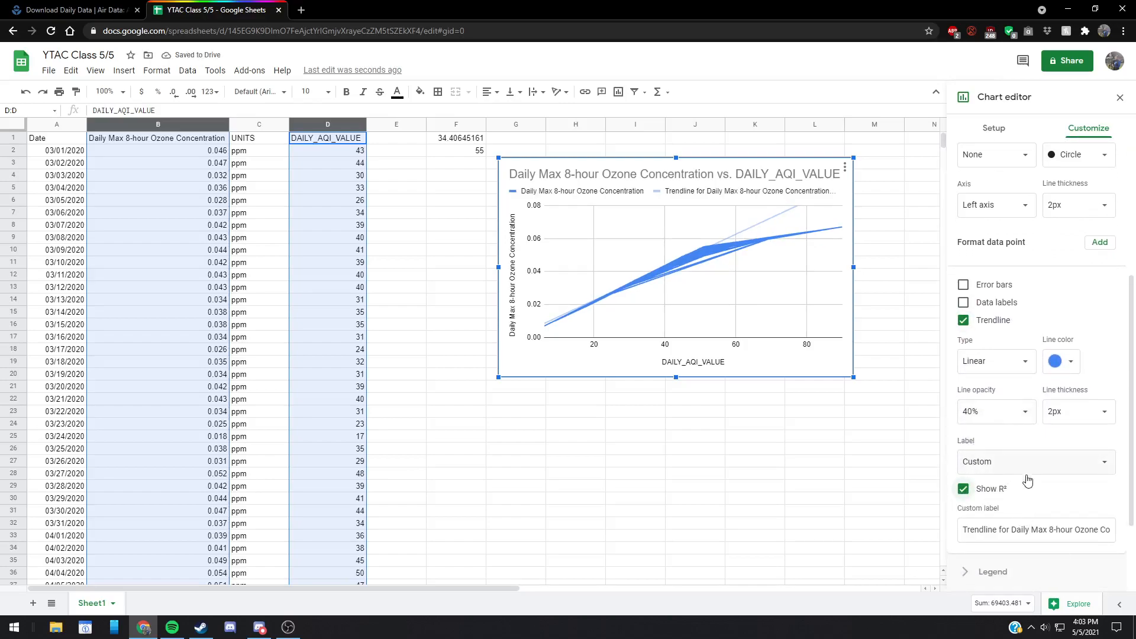
Step: Shorten the trendline's custom label to "Trendline"
left_click_drag(1010, 530, 1112, 531)
key("BackSpace")
key("BackSpace")
key("BackSpace")
key("BackSpace")
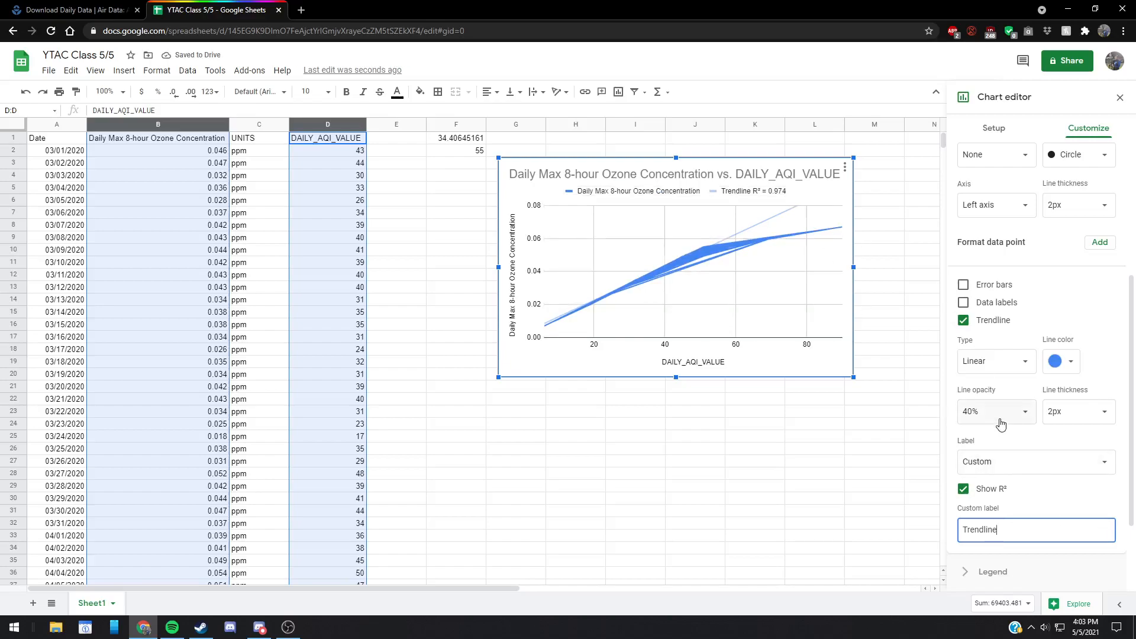
Step: Set the ozone series' point size to 10px with error bars left off, and close the chart editor
left_click(994, 290)
left_click(995, 289)
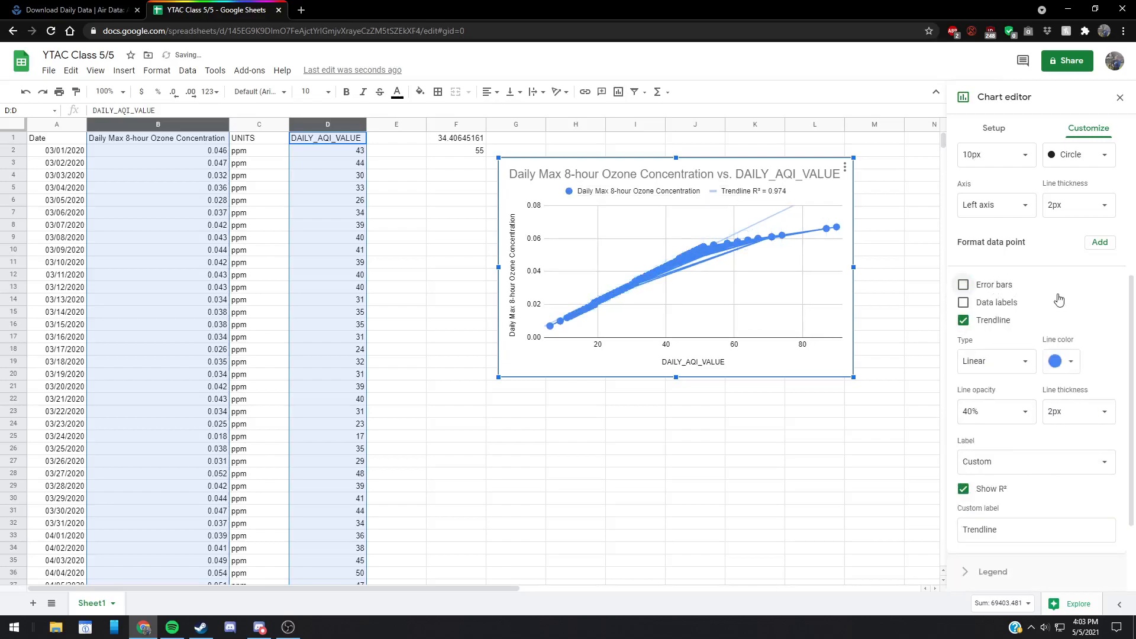
scroll(1038, 320, "down", 2)
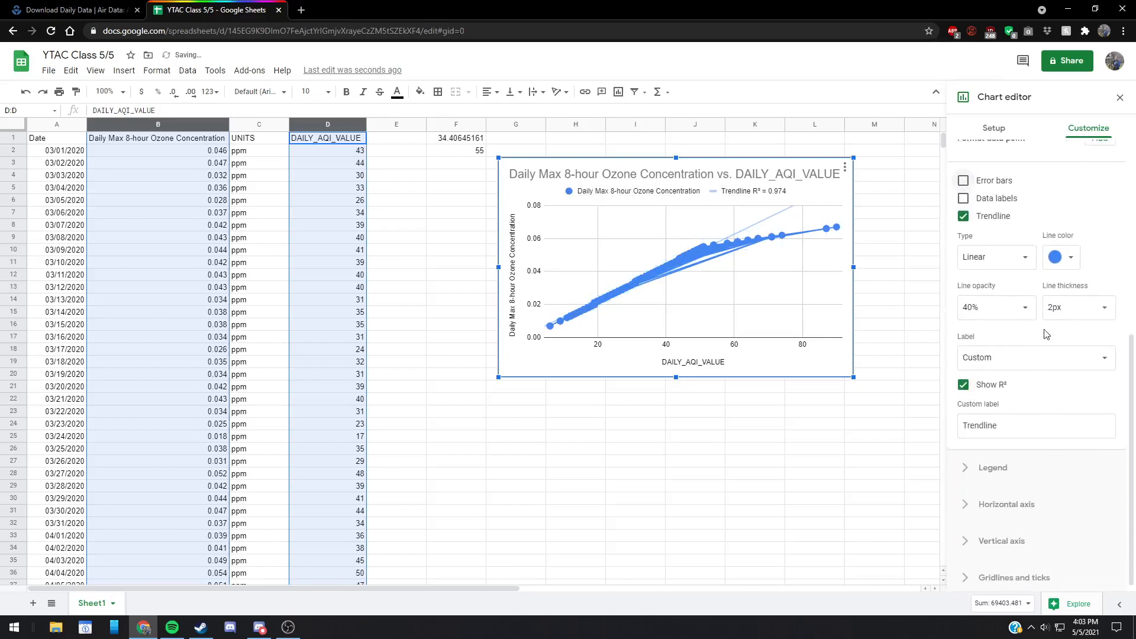
left_click(1021, 537)
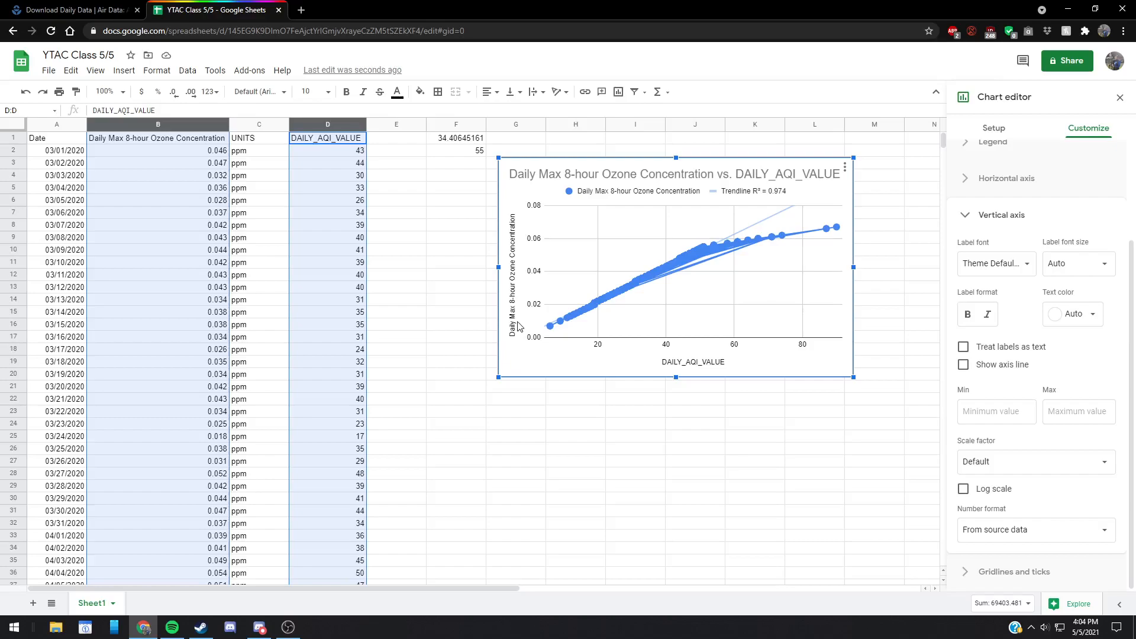
left_click(1120, 97)
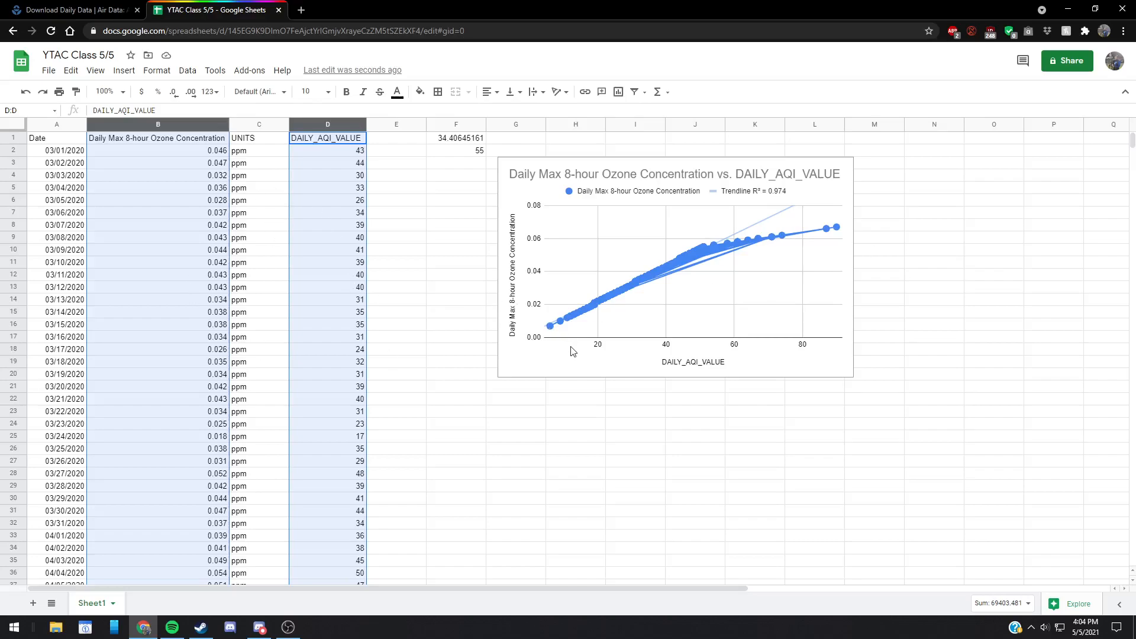
Step: Switch to the EPA Download Daily Data page and reset the city choice to "Select a City (defined as CBSA) ..."
left_click(75, 6)
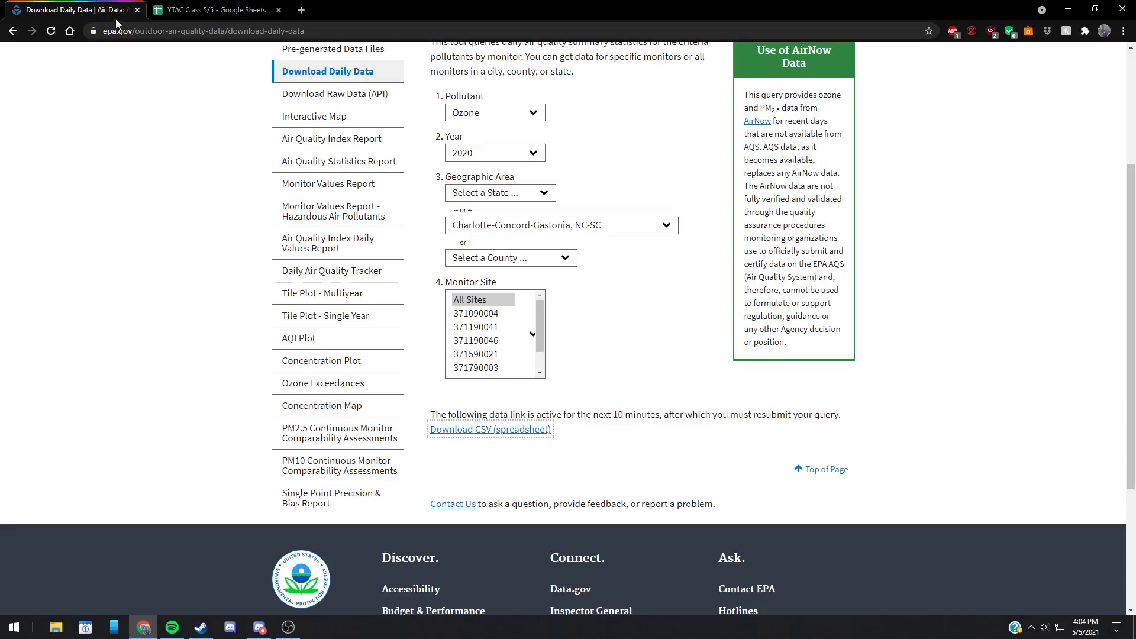
left_click(218, 10)
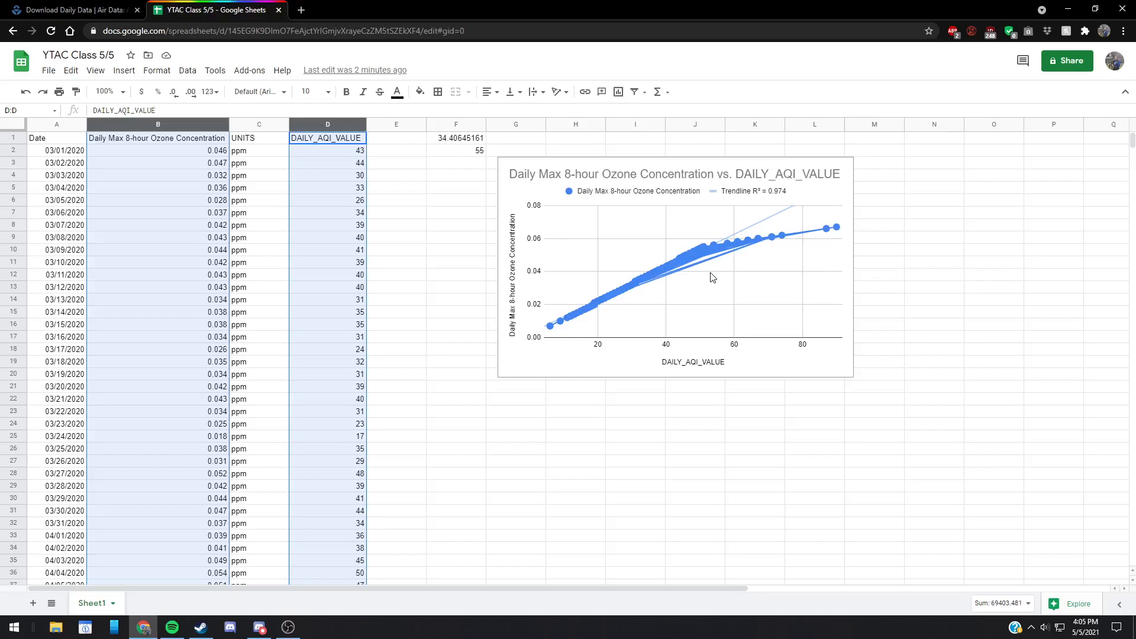
left_click(110, 10)
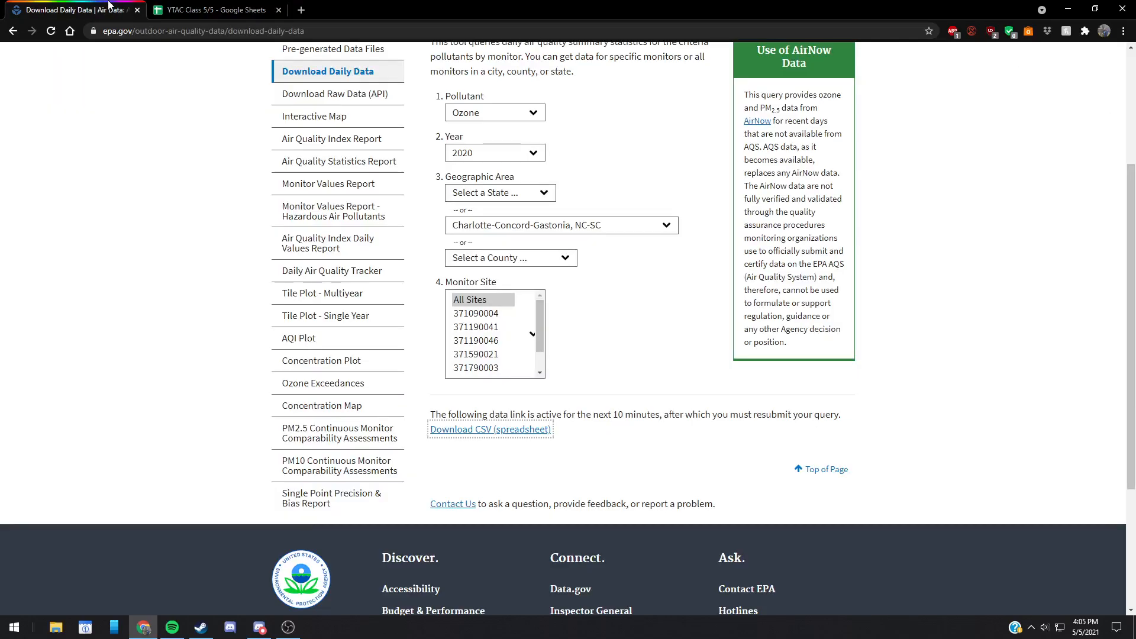
scroll(577, 302, "up", 1)
left_click(526, 271)
left_click(644, 283)
left_click(603, 304)
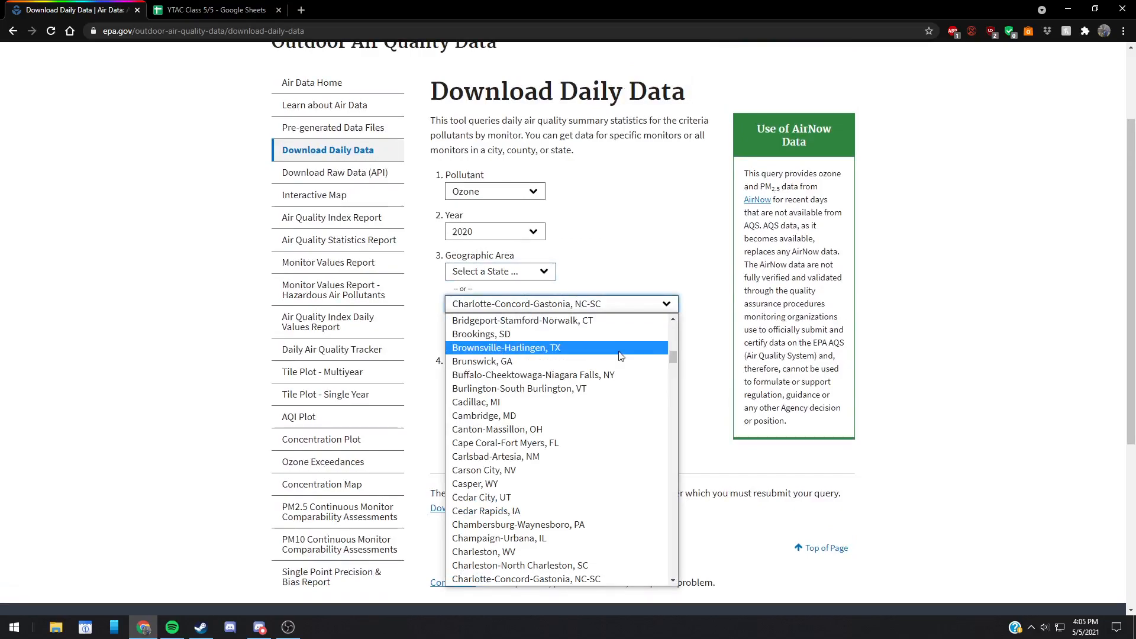
scroll(604, 350, "up", 10)
left_click(608, 326)
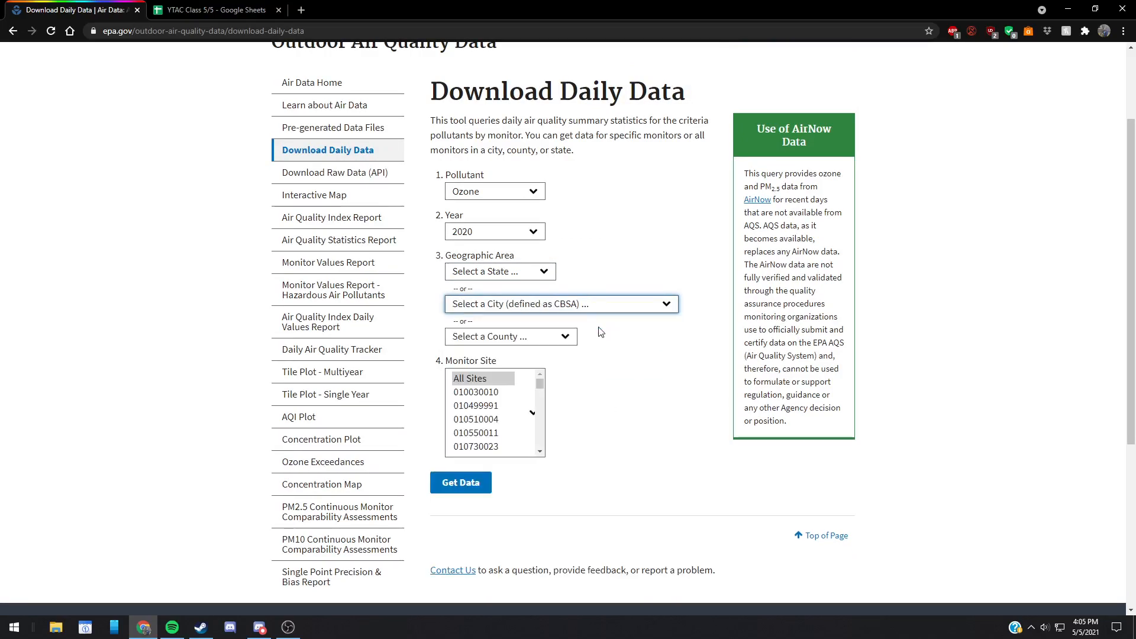
Step: Browse the Monitor Site list and the other data tools on the EPA page
scroll(509, 402, "down", 2)
scroll(512, 408, "down", 10)
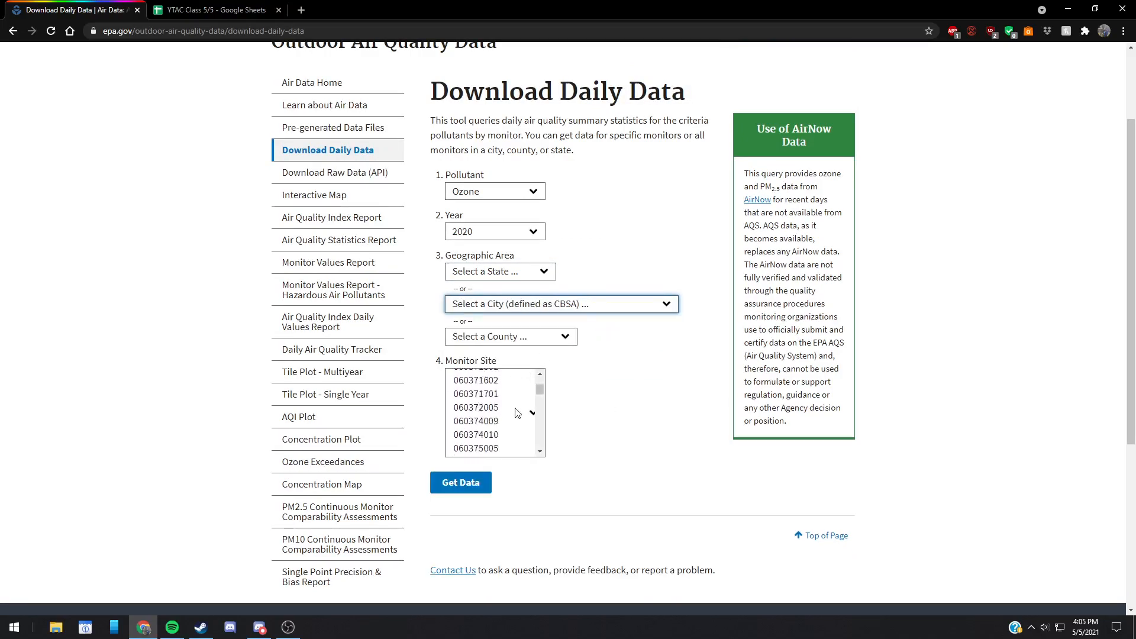
left_click(540, 407)
left_click_drag(541, 409, 542, 370)
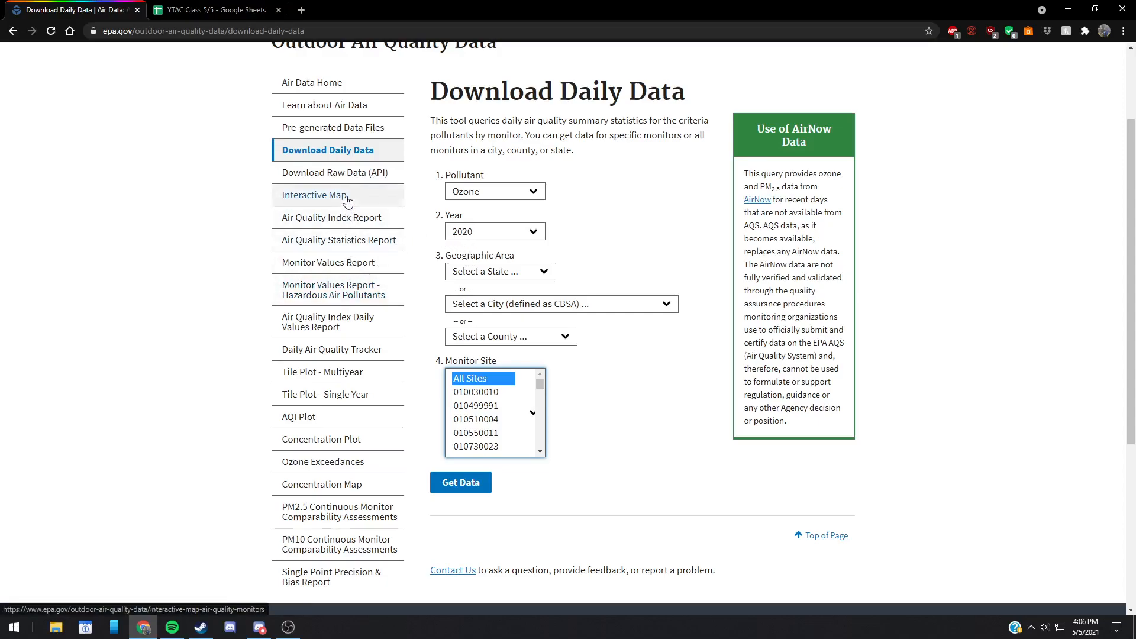
scroll(349, 201, "down", 1)
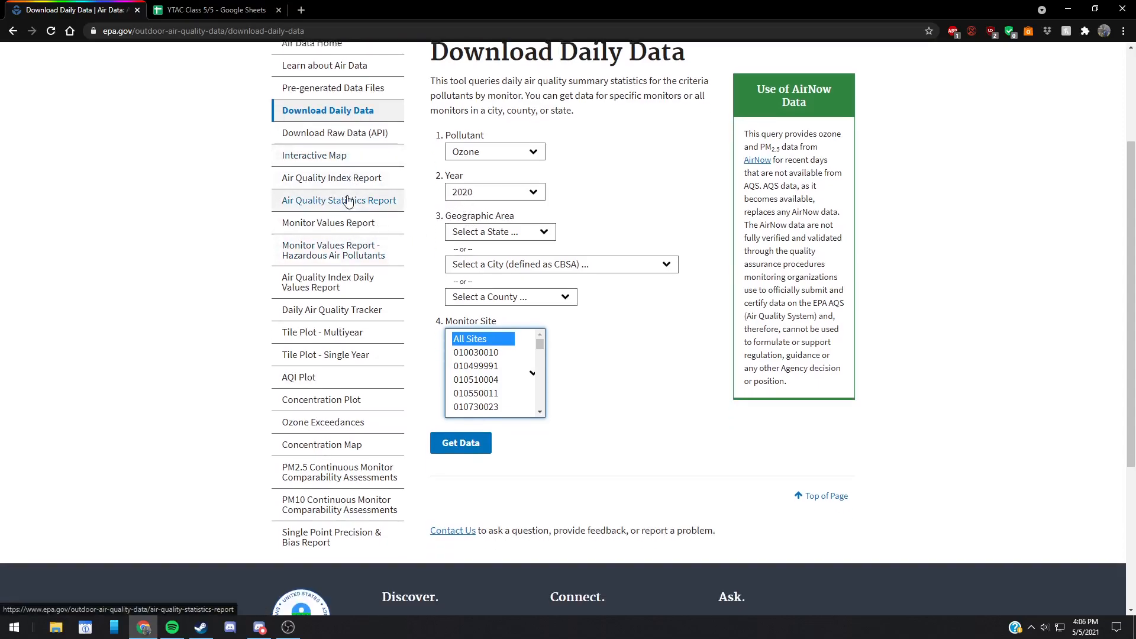
Step: Return to the YTAC Class 5/5 spreadsheet and look over the data rows and the chart
left_click(214, 6)
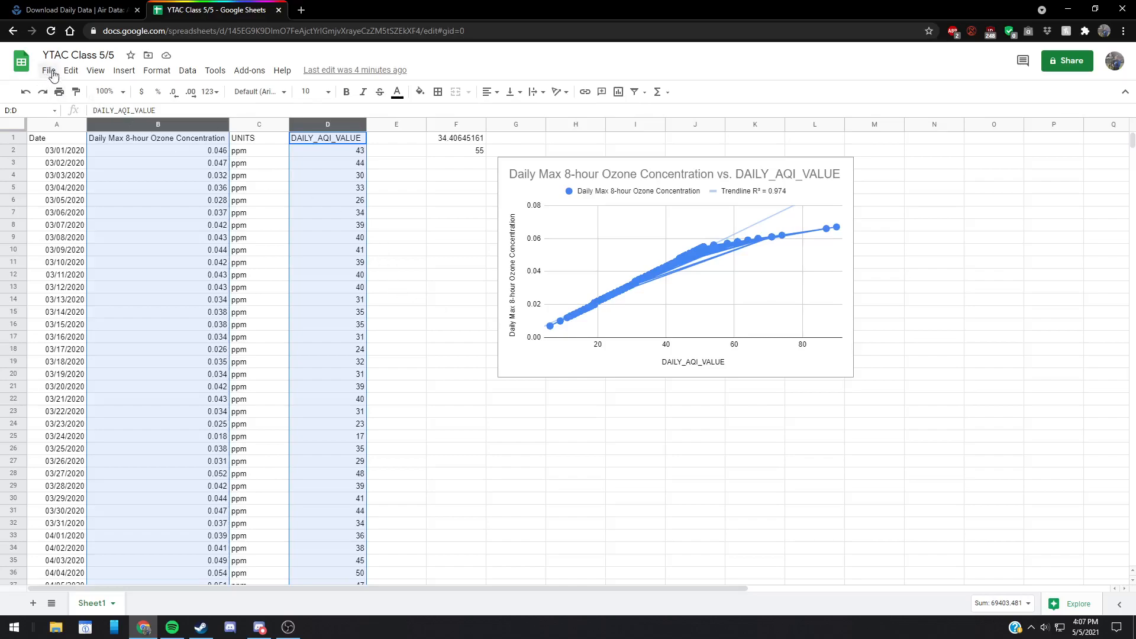
scroll(302, 242, "down", 3)
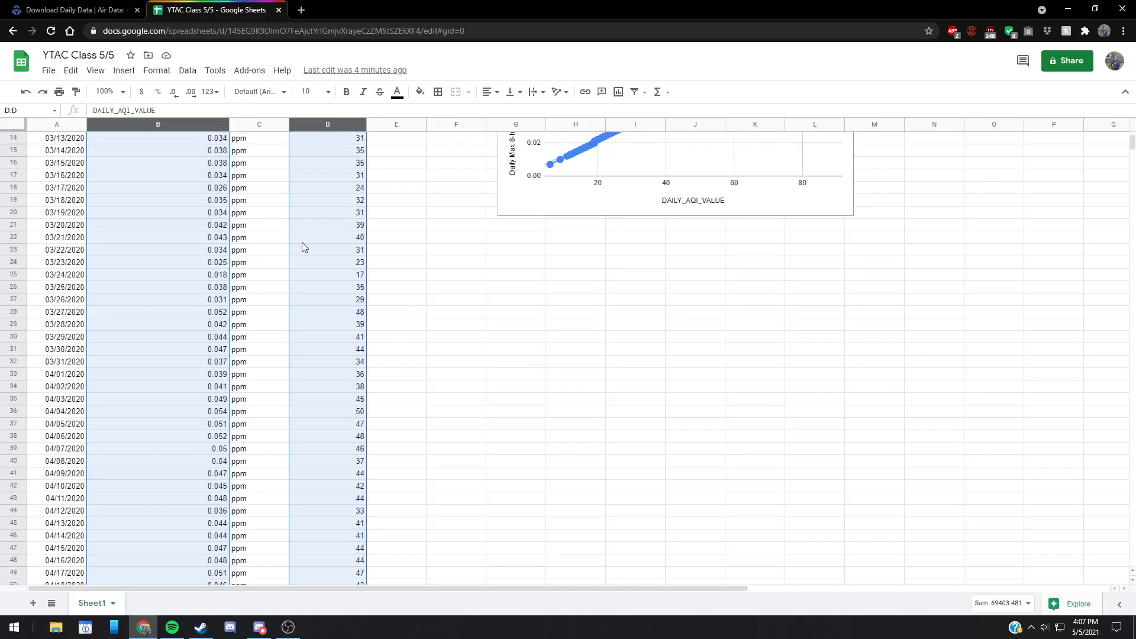
scroll(302, 243, "up", 3)
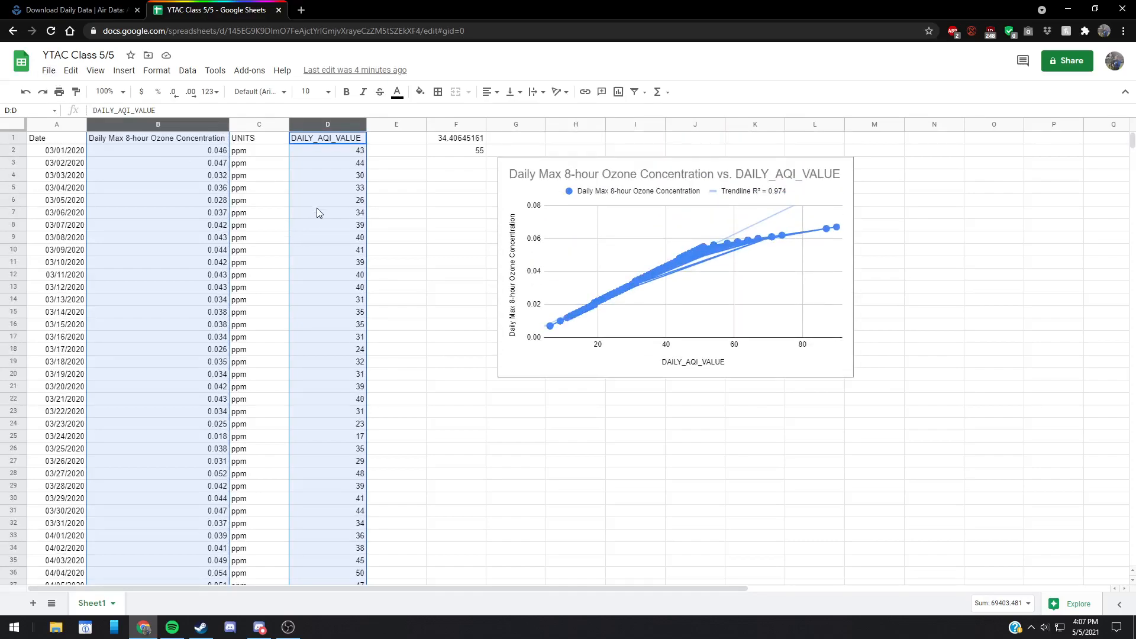